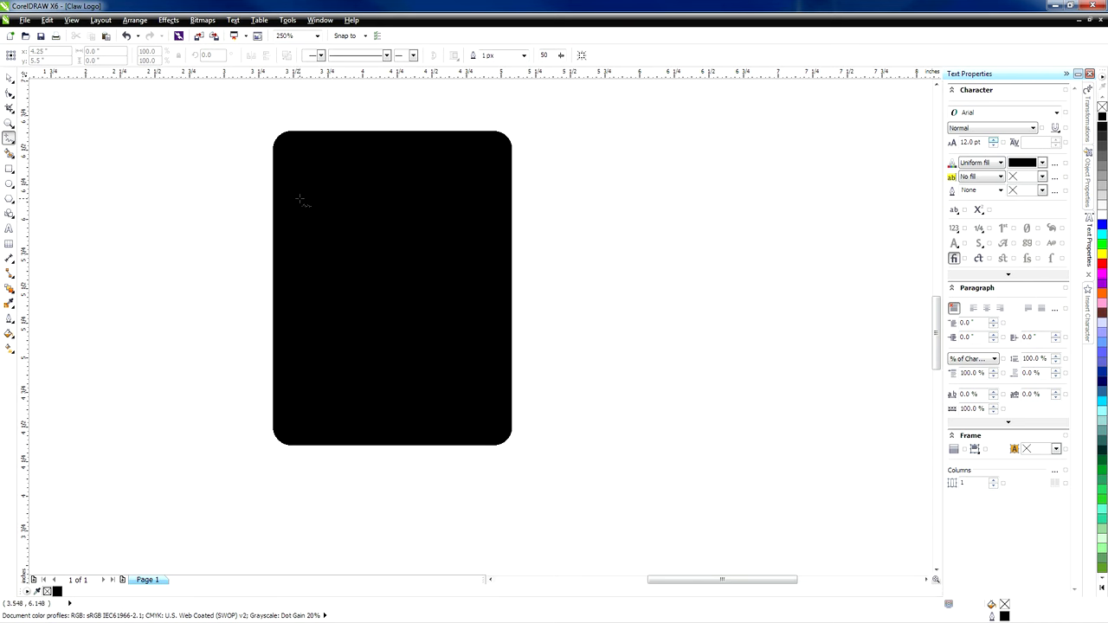
# Draw a horizontal line about 1.42 inches long across the upper part of the black rounded rectangle
pyautogui.moveTo(297, 199)
pyautogui.mouseDown()
pyautogui.moveTo(465, 198)
pyautogui.moveTo(475, 175)
pyautogui.moveTo(515, 176)
pyautogui.moveTo(596, 149)
pyautogui.moveTo(606, 274)
pyautogui.moveTo(479, 213)
pyautogui.moveTo(494, 203)
pyautogui.mouseUp()
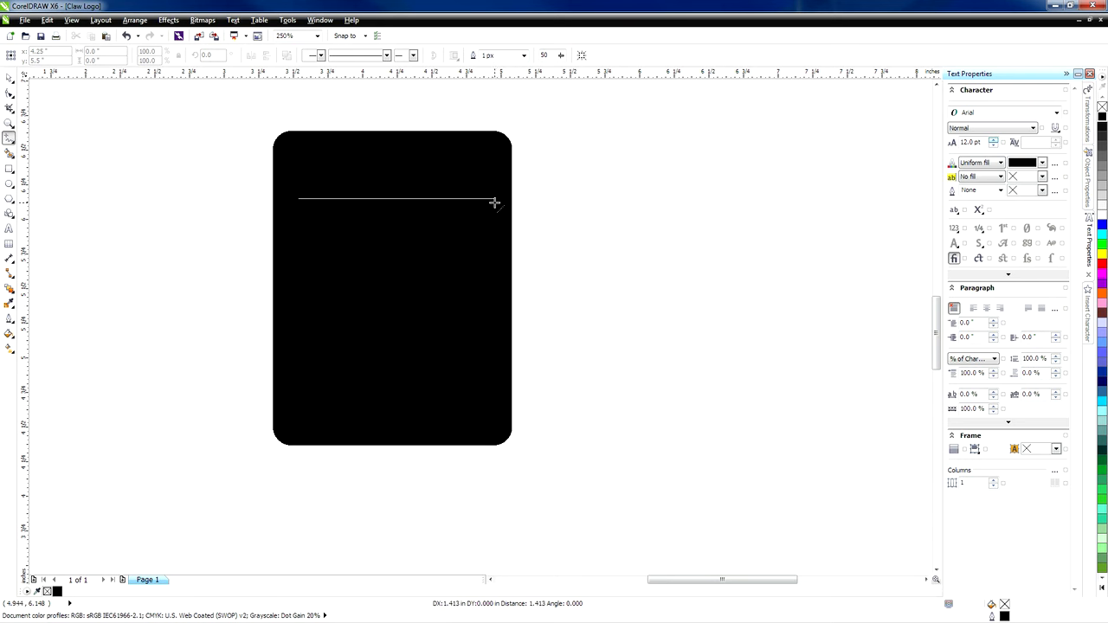
pyautogui.moveTo(494, 202); pyautogui.dragTo(494, 203)
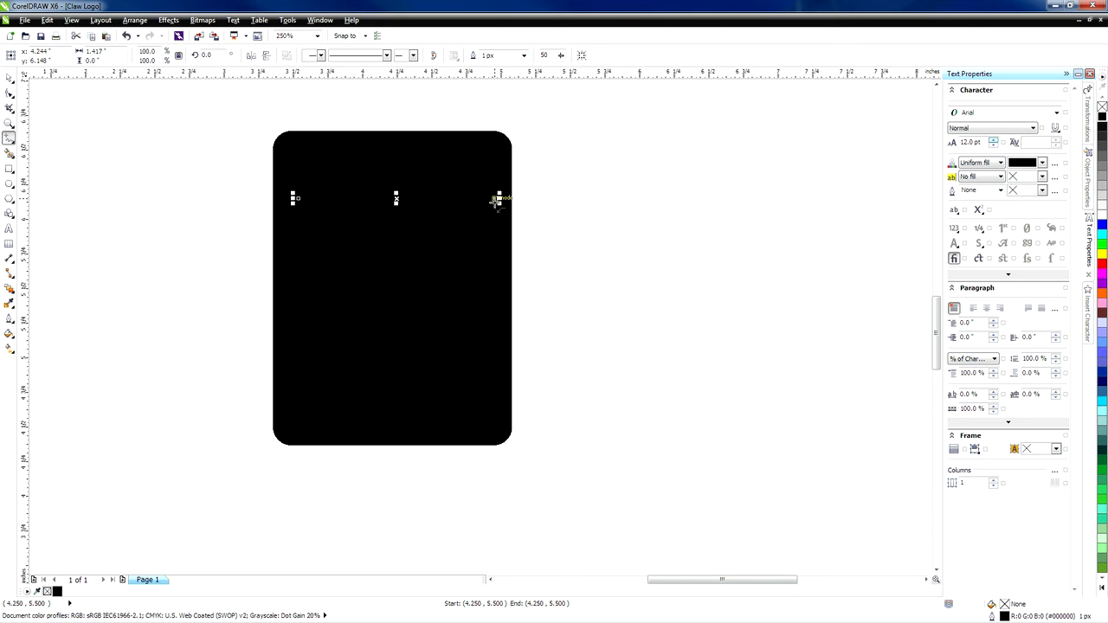
pyautogui.click(10, 79)
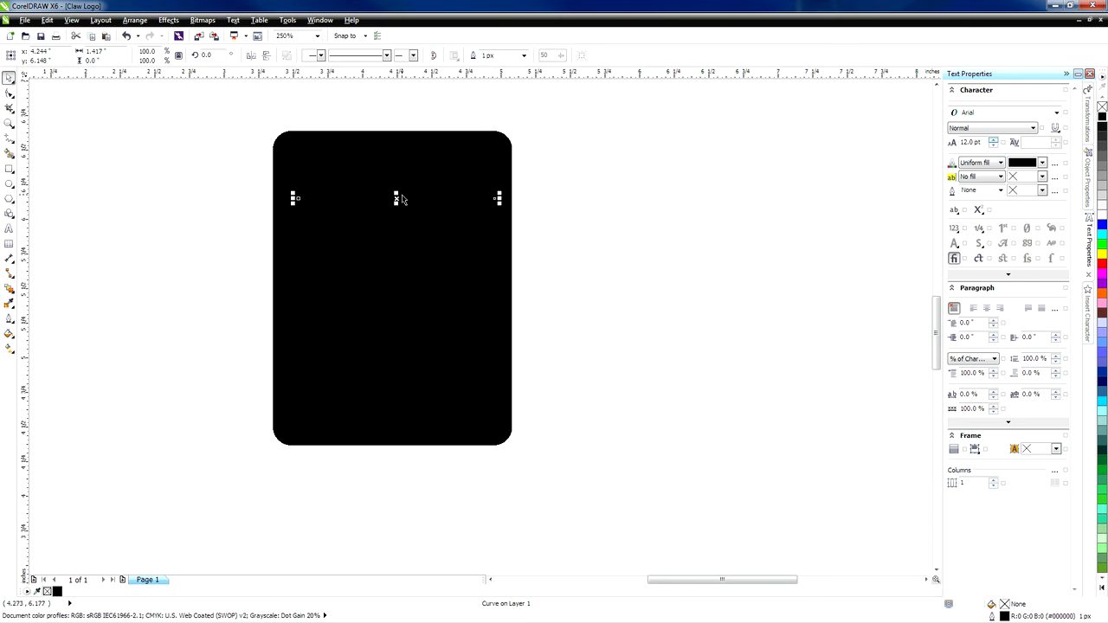
pyautogui.press('F10')
pyautogui.click(444, 198)
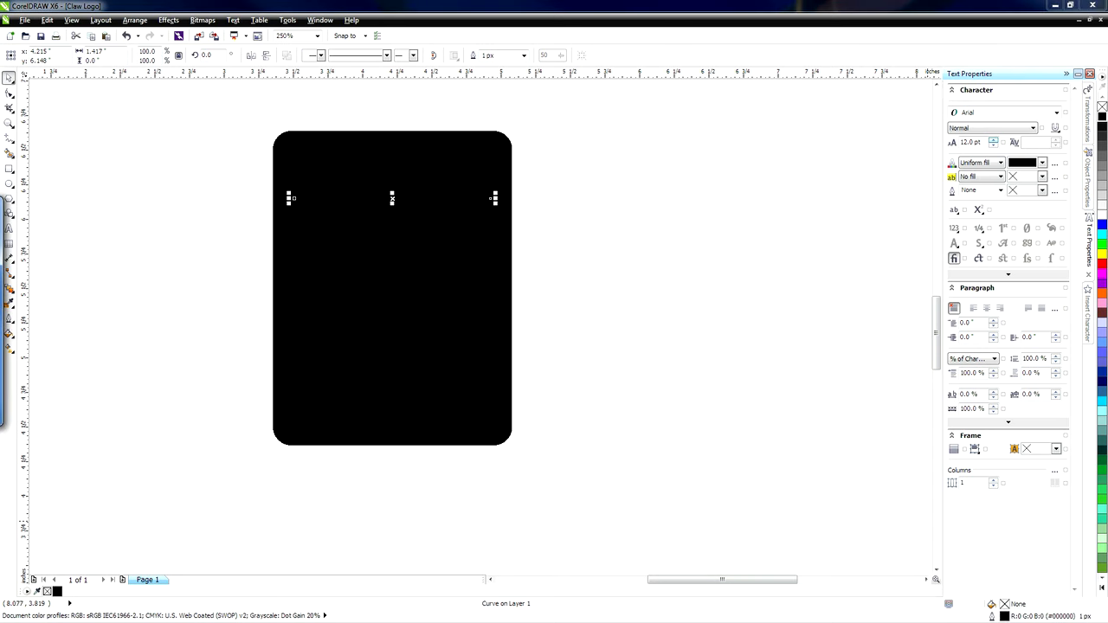
# Set the line's outline color to white and its width to 4 px
pyautogui.press('F12')
pyautogui.moveTo(676, 199); pyautogui.dragTo(735, 194)
pyautogui.click(687, 220)
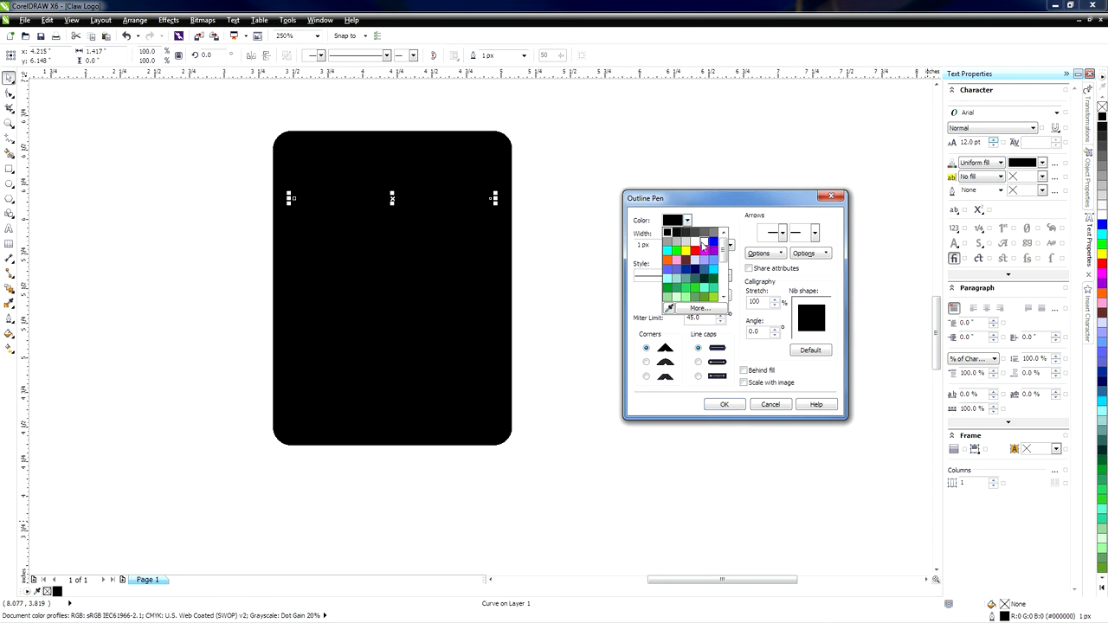
pyautogui.click(702, 242)
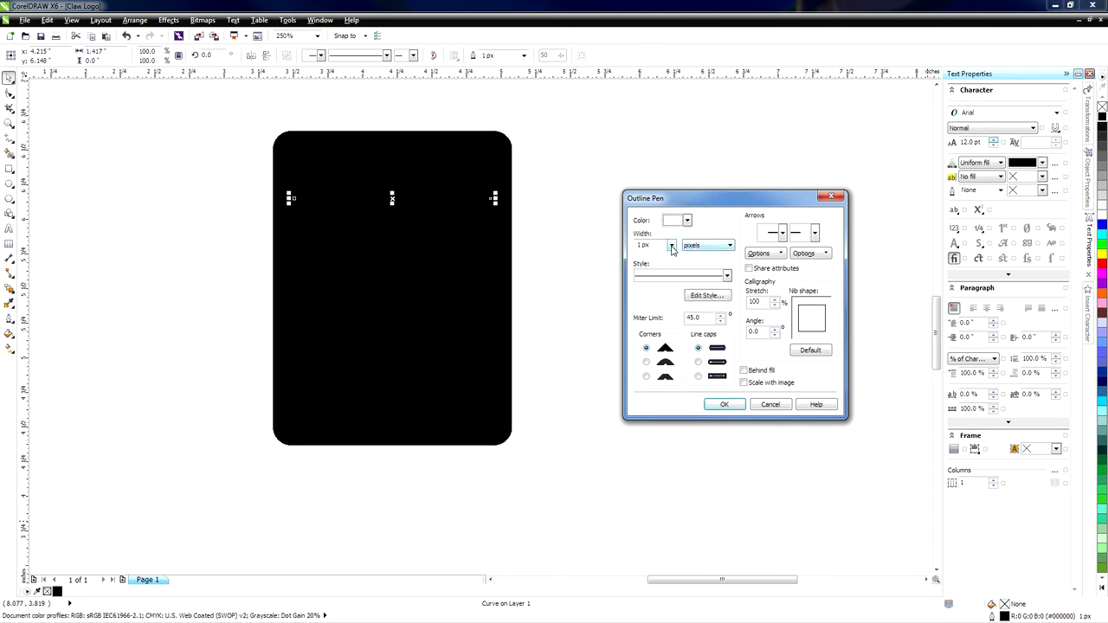
pyautogui.click(672, 247)
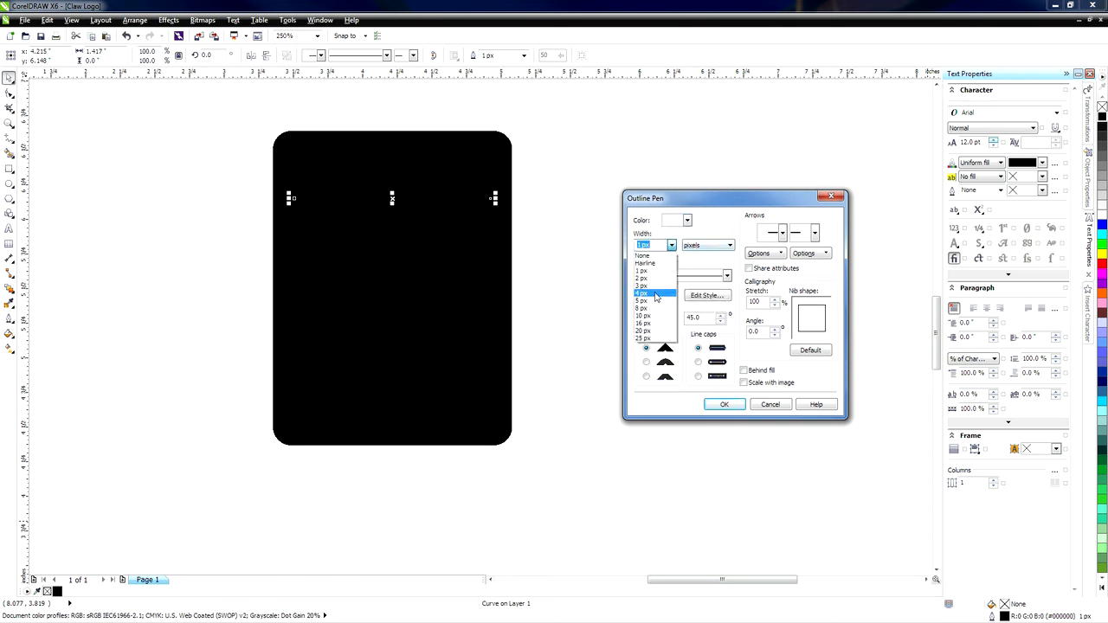
pyautogui.click(653, 293)
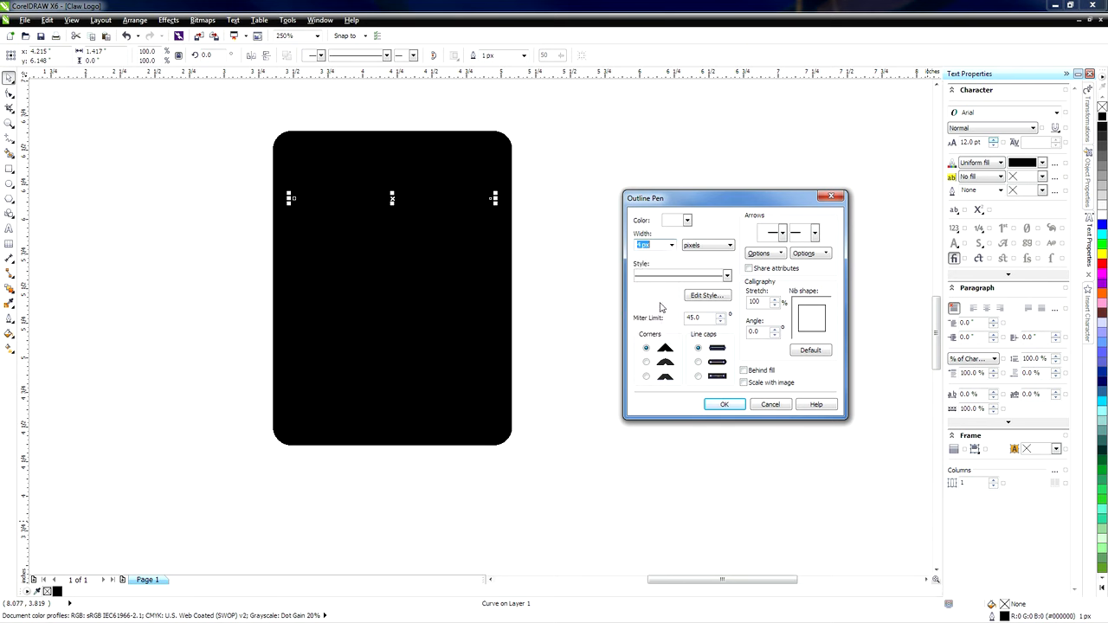
pyautogui.click(724, 404)
pyautogui.click(608, 256)
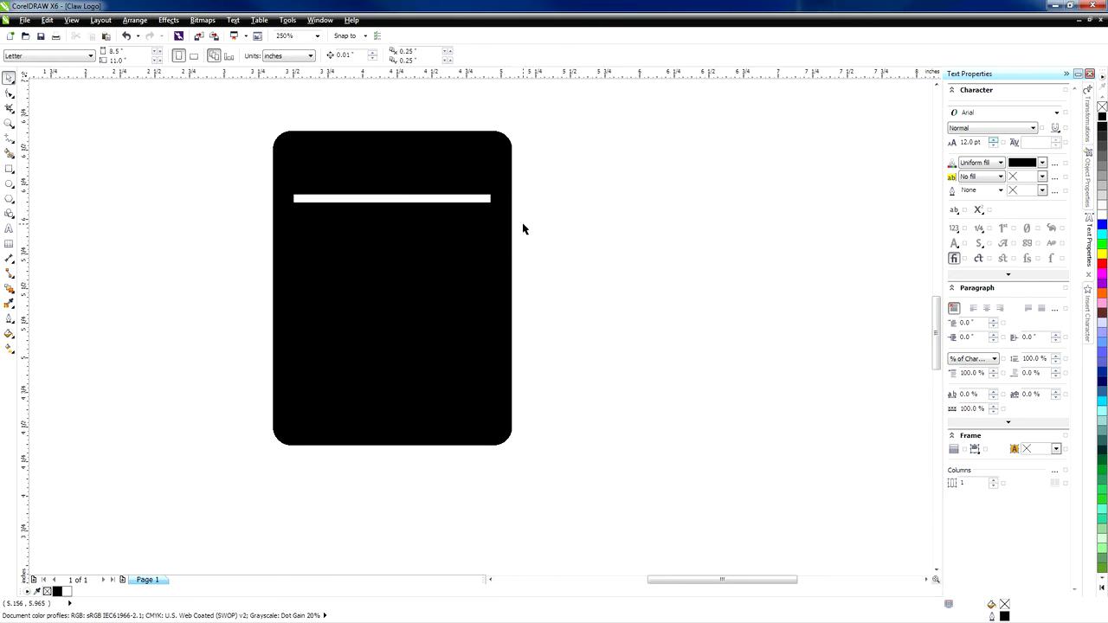
# Change the white line's outline width to 5 px and give it round line caps
pyautogui.click(453, 198)
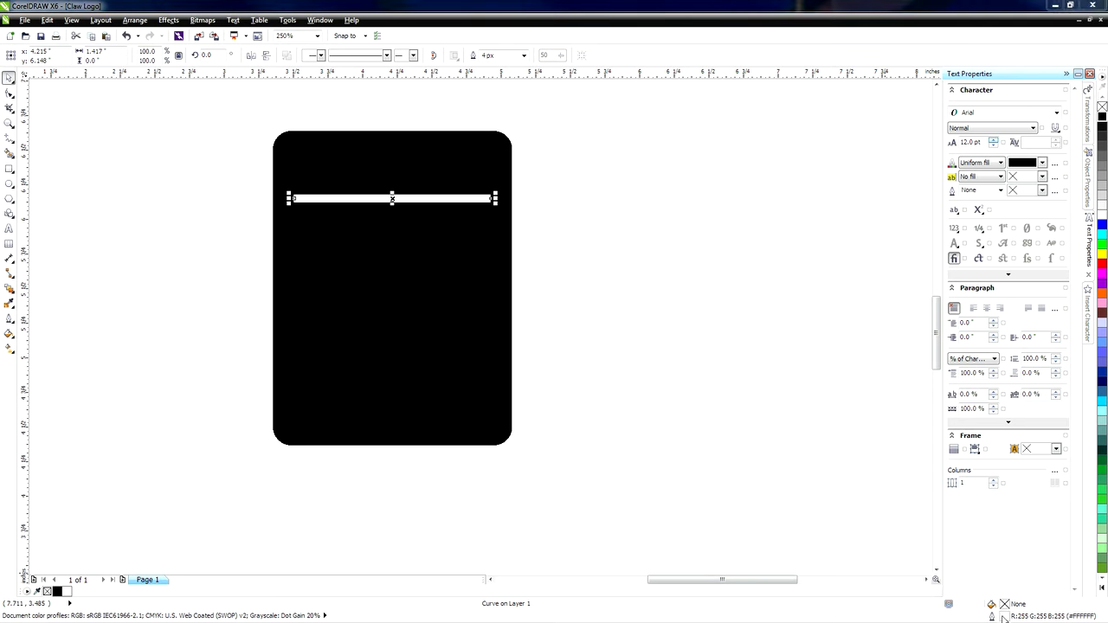
pyautogui.moveTo(0, 208); pyautogui.dragTo(679, 183)
pyautogui.click(646, 231)
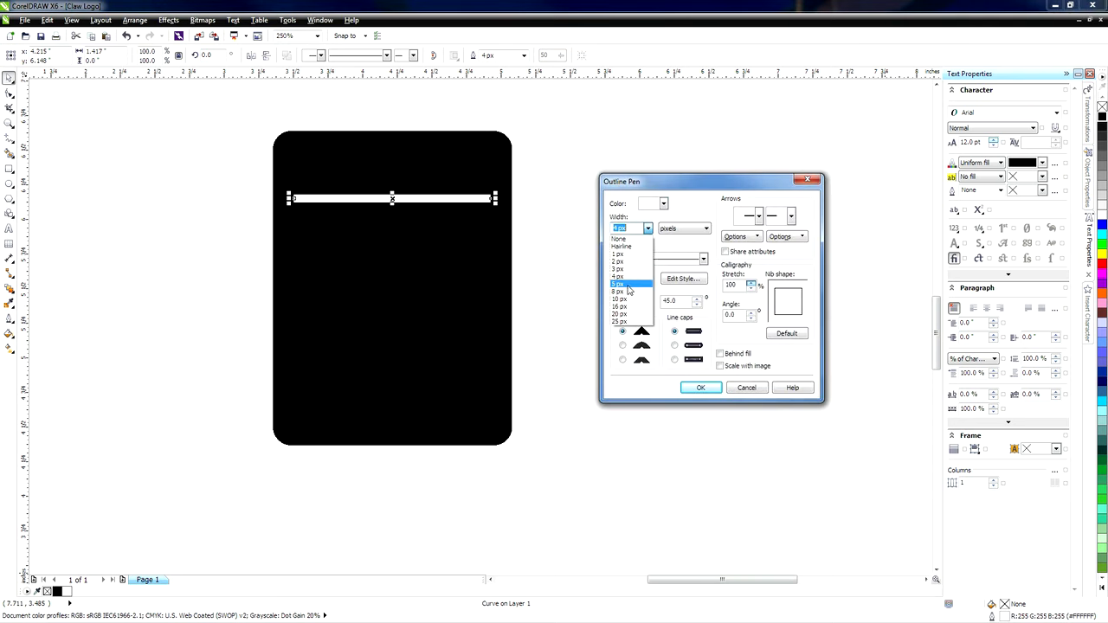
pyautogui.click(628, 285)
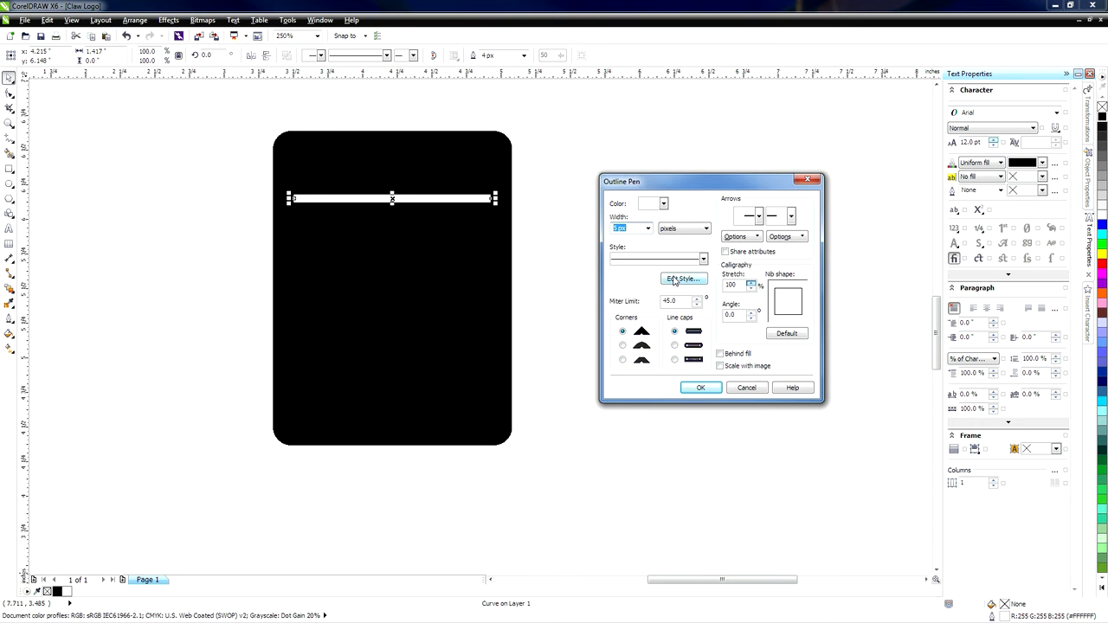
pyautogui.click(676, 347)
pyautogui.click(702, 389)
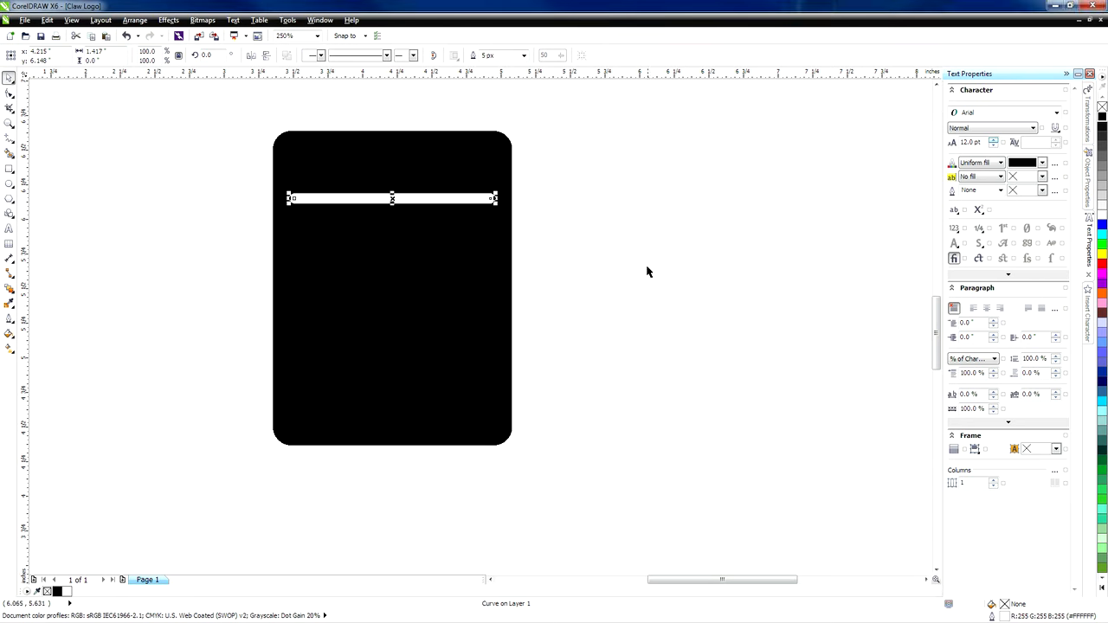
pyautogui.click(642, 266)
# Center the white line and the black rounded rectangle on the page
pyautogui.moveTo(439, 200); pyautogui.dragTo(440, 184)
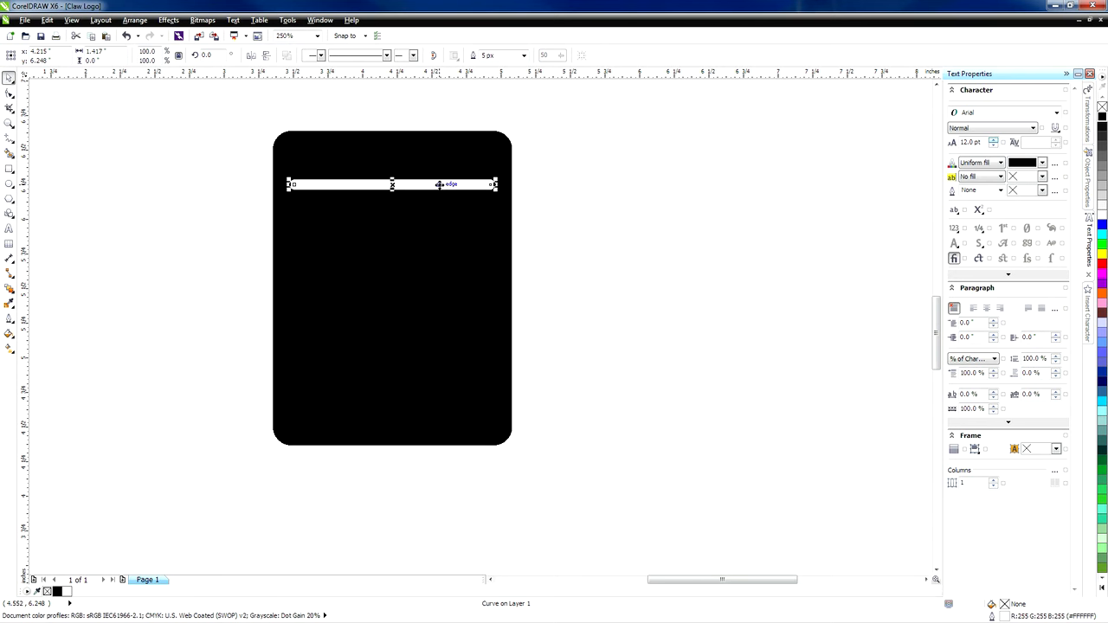
pyautogui.click(439, 184)
pyautogui.press('p')
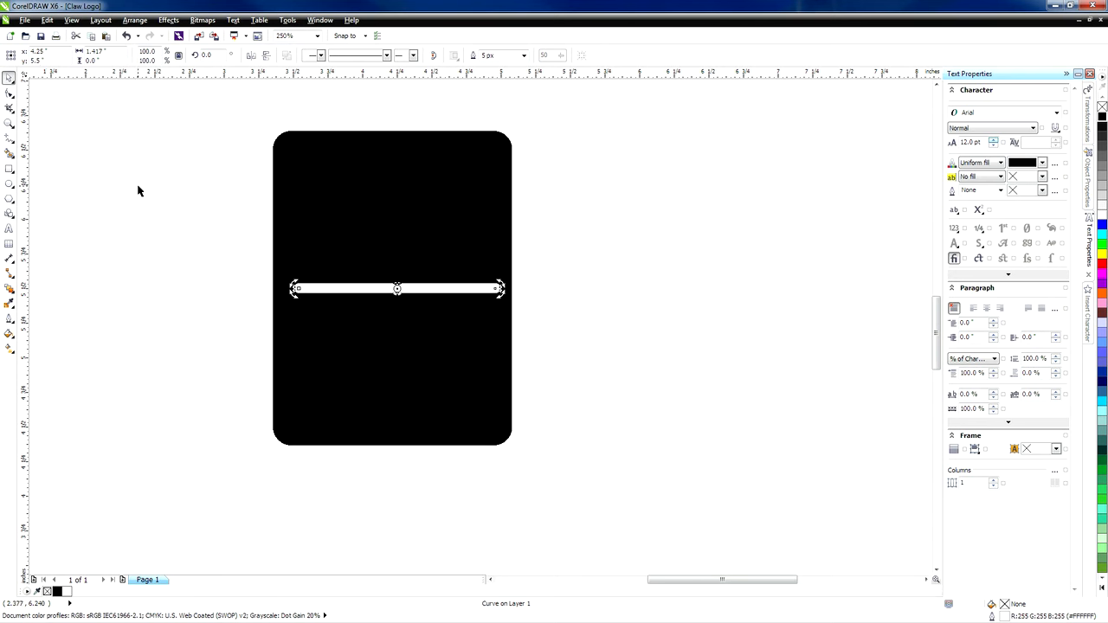
pyautogui.click(143, 195)
pyautogui.click(369, 289)
pyautogui.click(471, 321)
pyautogui.press('p')
pyautogui.click(590, 303)
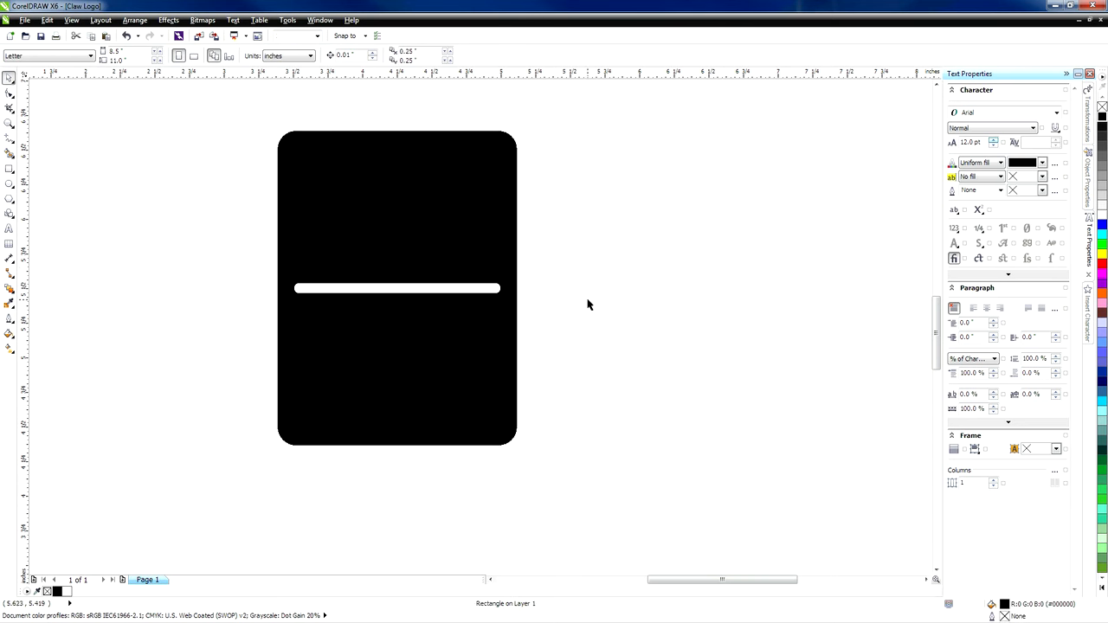
# Try duplicating the centered white line with the default offset, and undo the duplicate
pyautogui.click(335, 288)
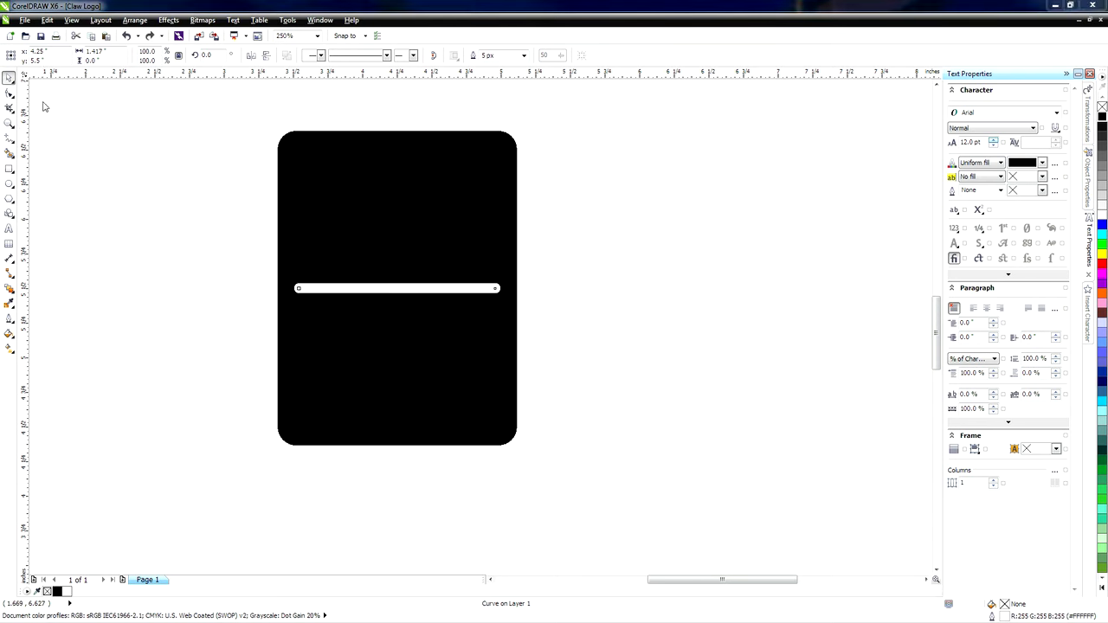
pyautogui.click(394, 293)
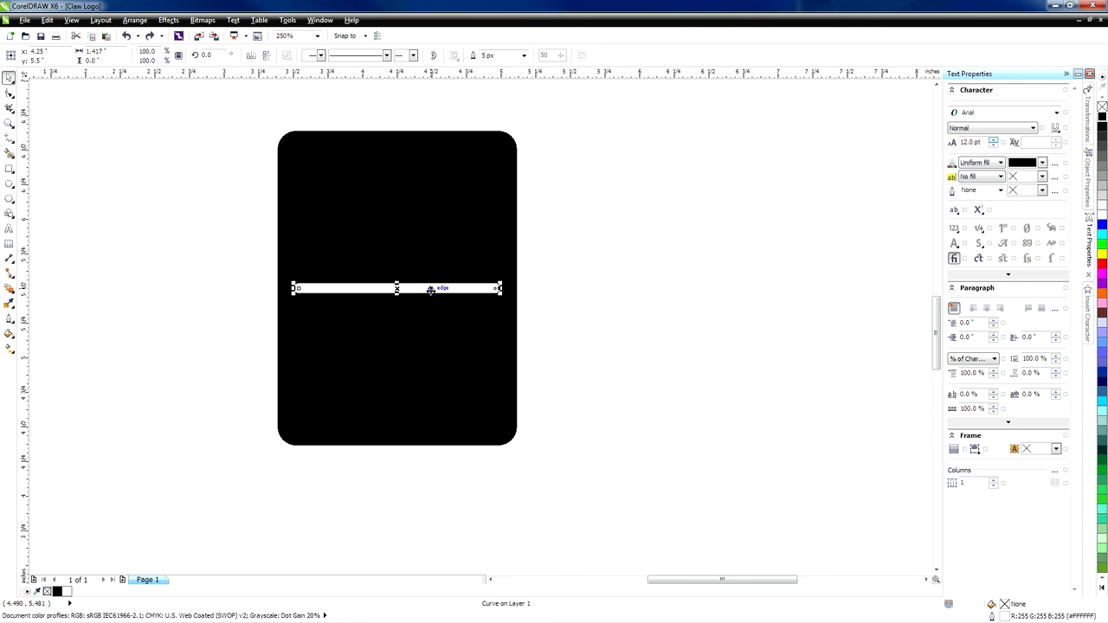
pyautogui.hotkey('ctrl', 'd')
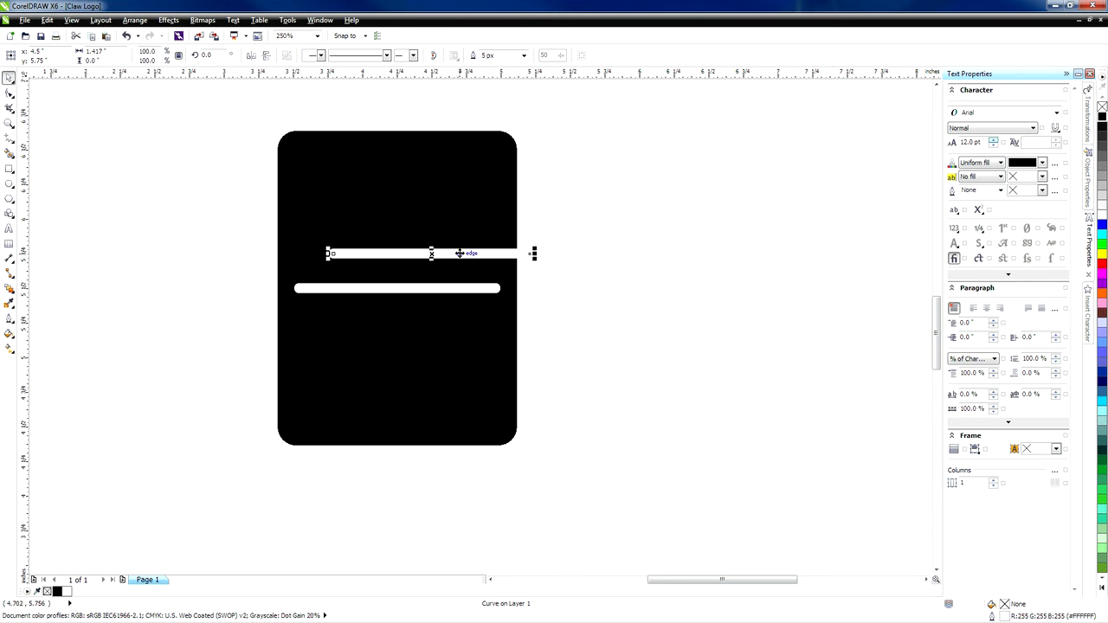
pyautogui.hotkey('ctrl', 'z')
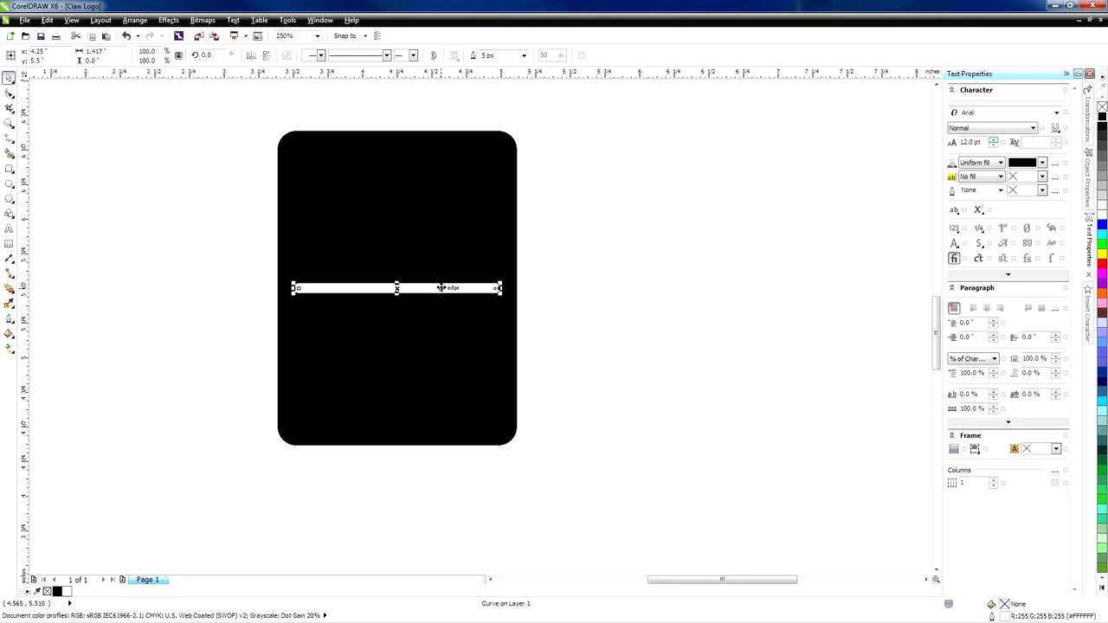
# Copy the centered white line in place and move the copy 0.2 inches straight up
pyautogui.moveTo(441, 287); pyautogui.dragTo(441, 286)
pyautogui.press('Down')
pyautogui.press('Up')
pyautogui.press('Down')
pyautogui.press('+')
pyautogui.press('Up')
pyautogui.press('Up')
pyautogui.press('Up')
pyautogui.press('Up')
pyautogui.press('Up')
pyautogui.press('Up')
pyautogui.press('Up')
pyautogui.press('Up')
pyautogui.press('Up')
pyautogui.press('Up')
pyautogui.click(549, 290)
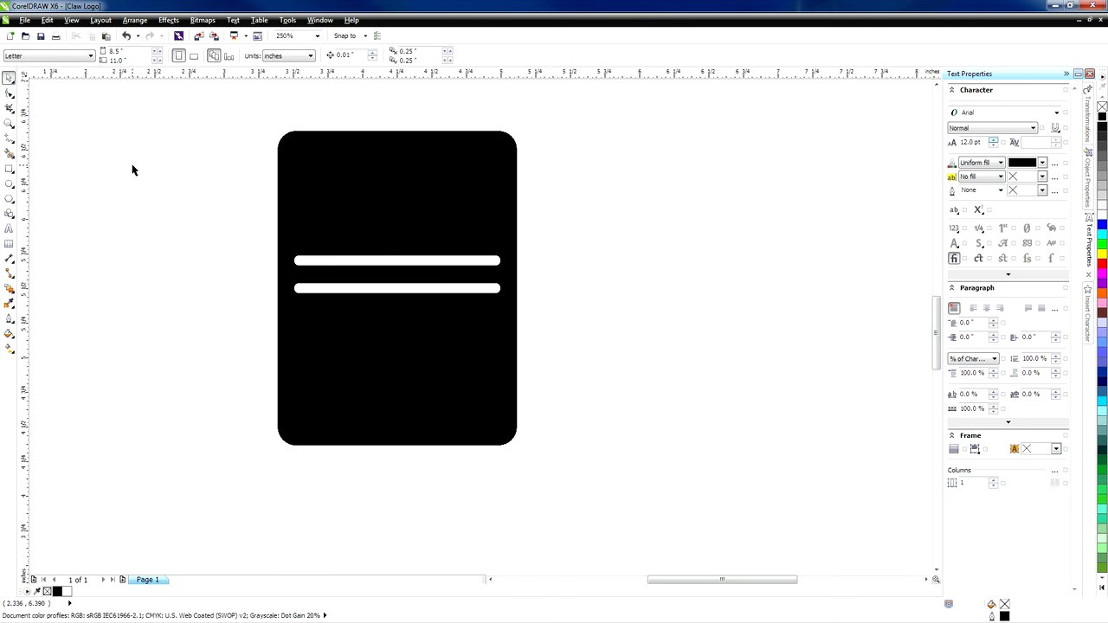
# Duplicate the upper white line and place the copy below the centered line at X 4.25, Y 5.3 inches
pyautogui.click(366, 289)
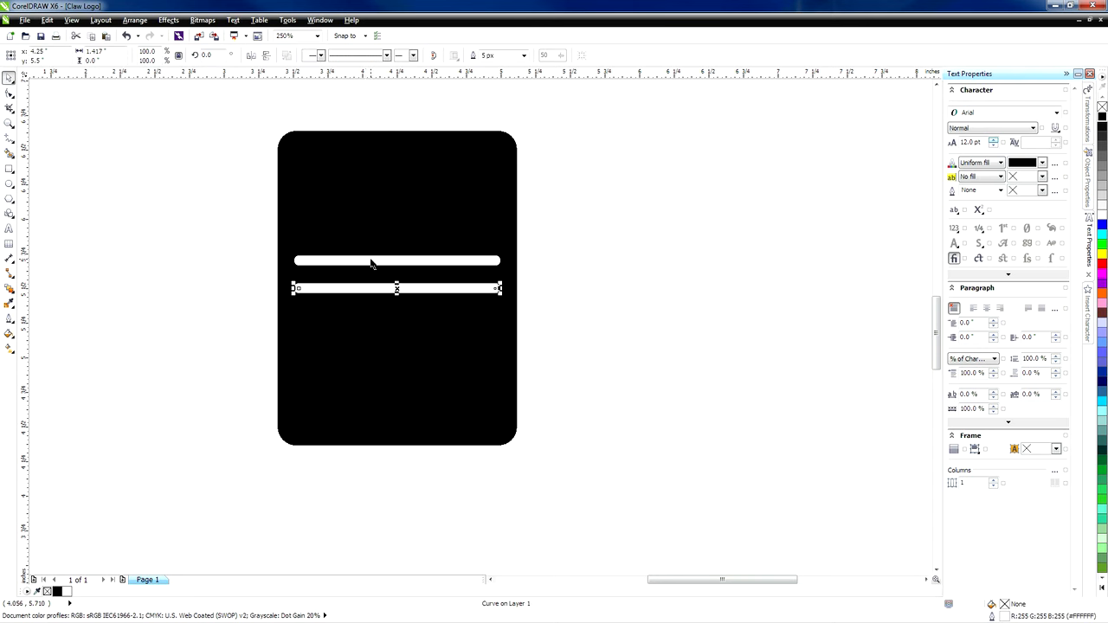
pyautogui.keyDown('shift'); pyautogui.click(371, 259); pyautogui.keyUp('shift')
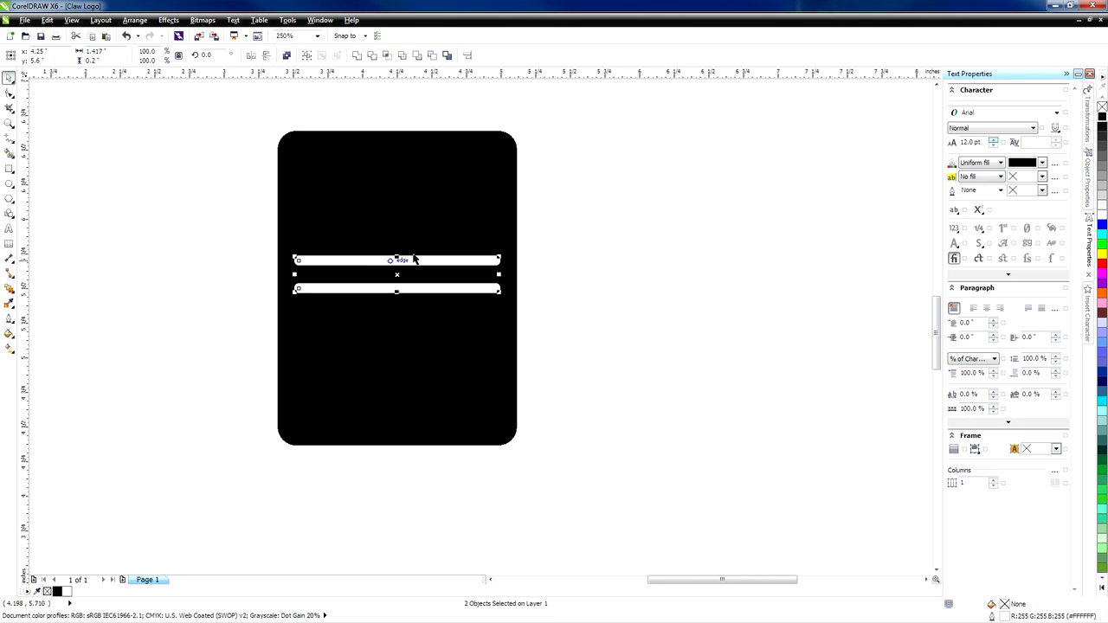
pyautogui.click(473, 259)
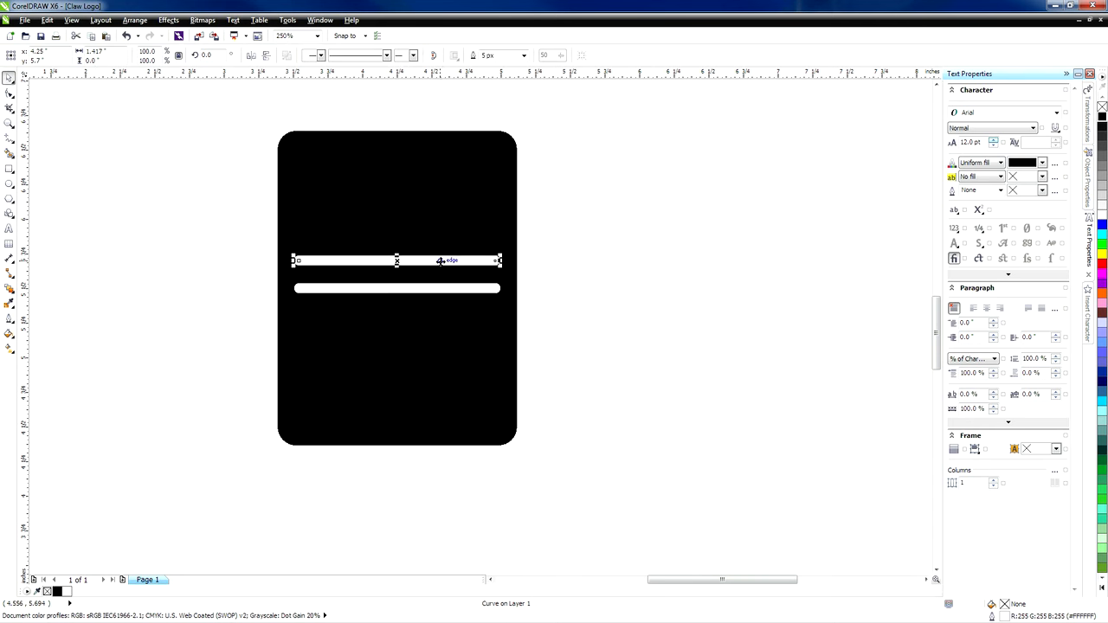
pyautogui.hotkey('ctrl', 'd')
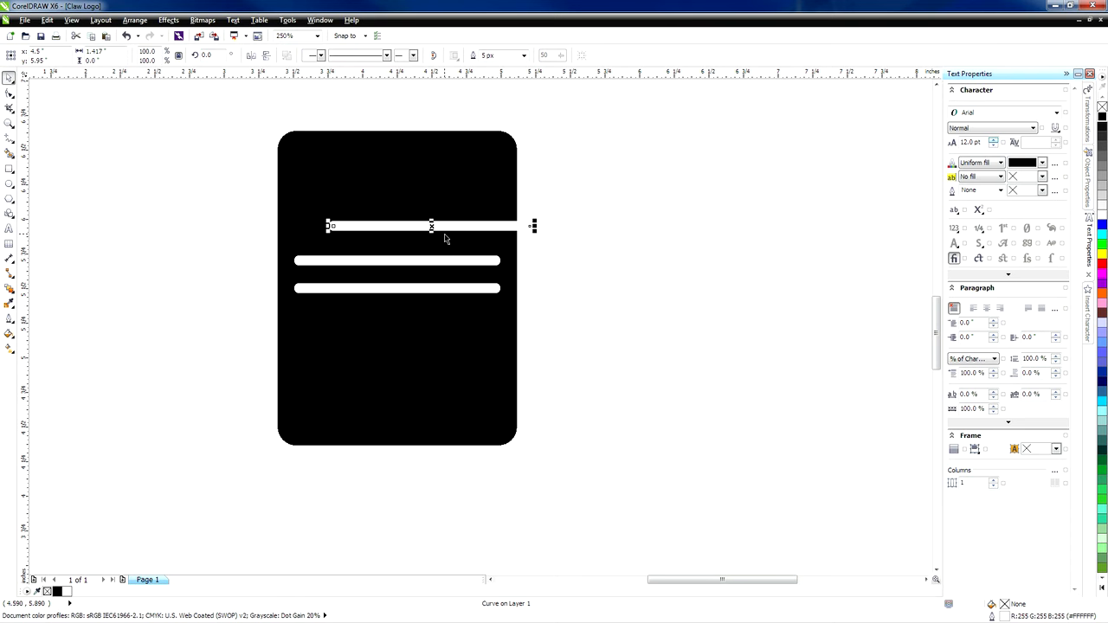
pyautogui.press('Left')
pyautogui.press('Down')
pyautogui.press('Down')
pyautogui.press('Down')
pyautogui.press('Down')
pyautogui.press('Down')
pyautogui.press('Down')
pyautogui.press('Down')
pyautogui.press('Down')
pyautogui.press('Down')
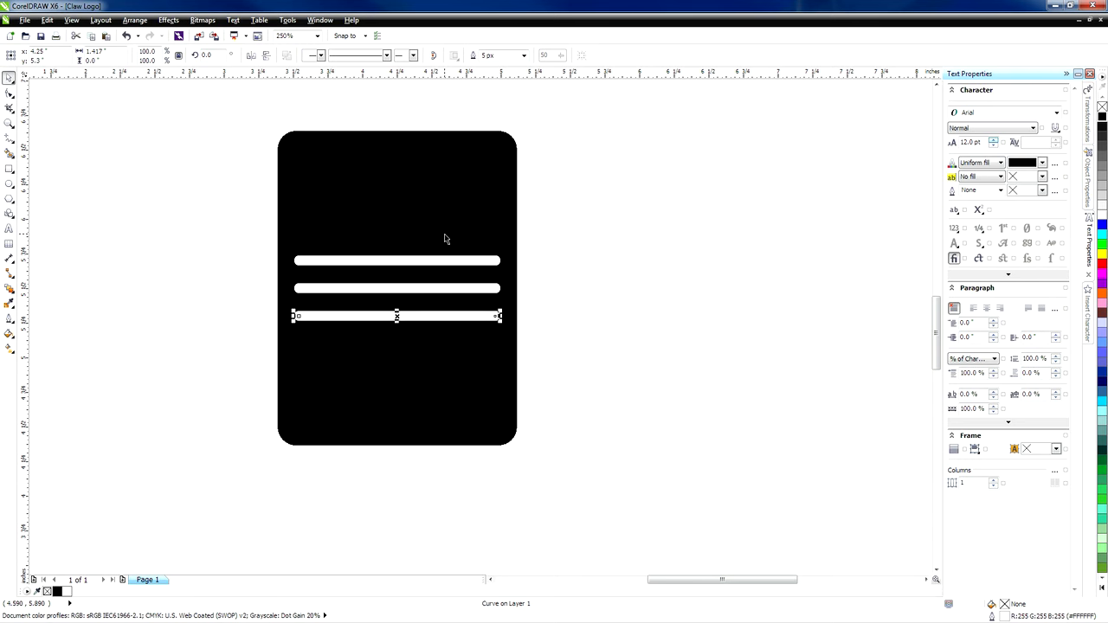
# Duplicate the lowest white line and place the copy beneath it at X 4.25, Y 5.1 inches
pyautogui.press('Right')
pyautogui.press('Up')
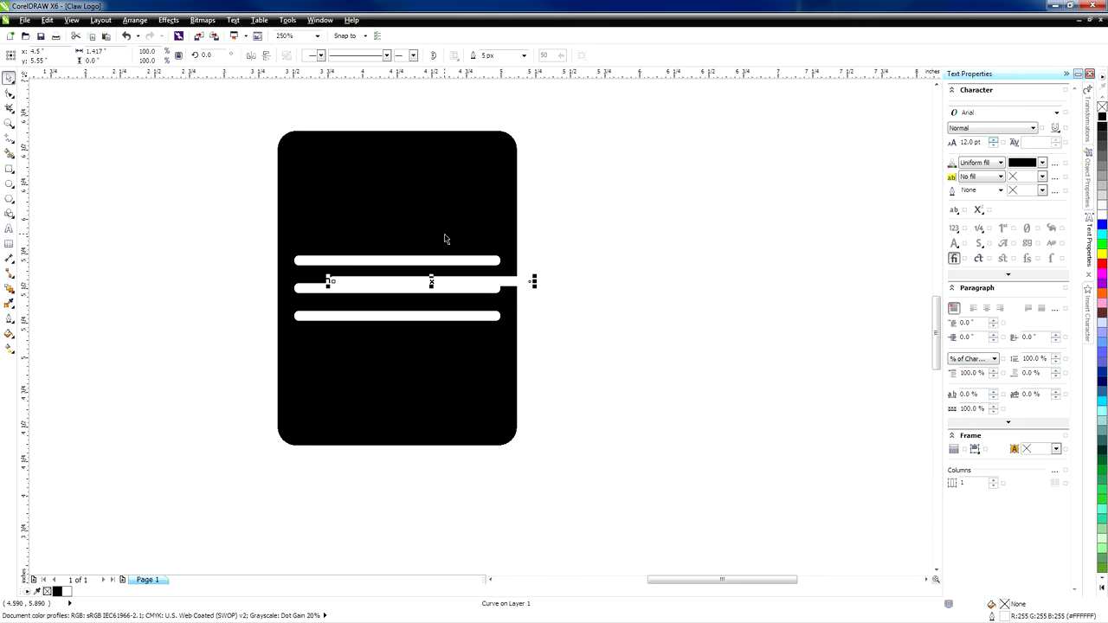
pyautogui.press('Left')
pyautogui.press('Down')
pyautogui.press('Down')
pyautogui.press('Down')
pyautogui.press('Down')
pyautogui.press('Down')
pyautogui.press('Down')
pyautogui.press('Down')
pyautogui.press('Down')
pyautogui.press('Down')
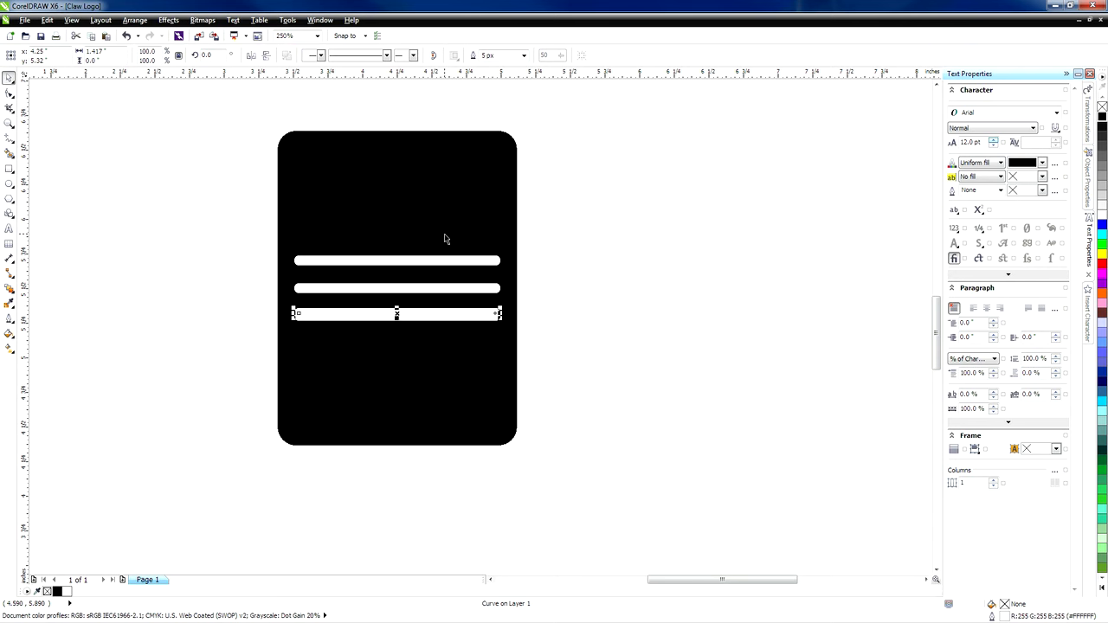
pyautogui.press('Down')
pyautogui.press('Down')
pyautogui.press('Down')
pyautogui.press('Down')
pyautogui.press('Down')
pyautogui.press('Down')
pyautogui.press('Down')
pyautogui.press('Down')
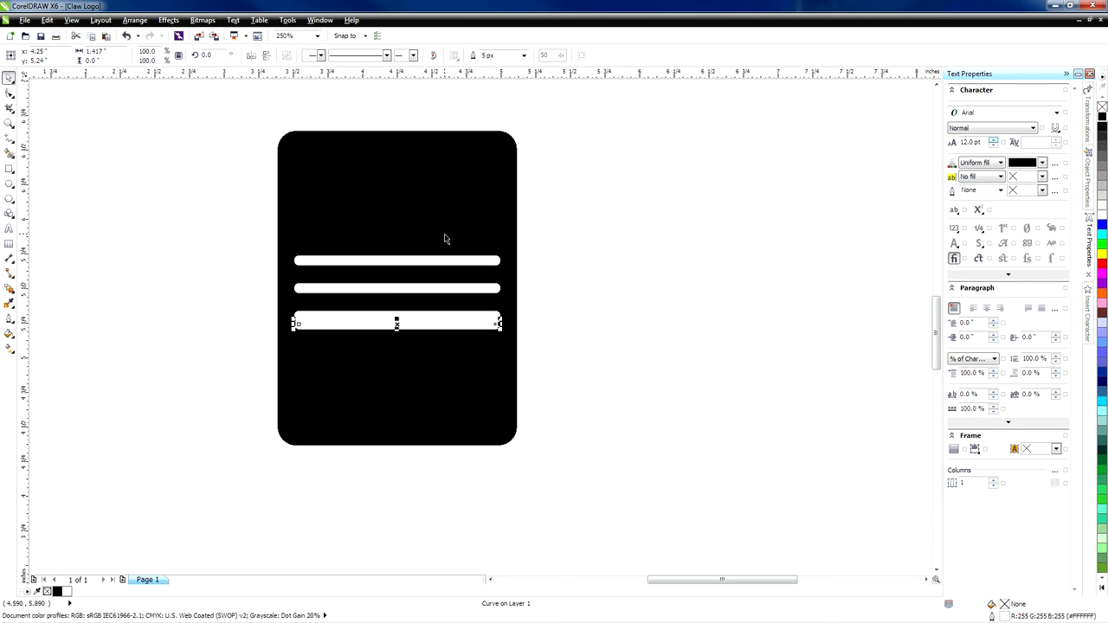
pyautogui.press('Down')
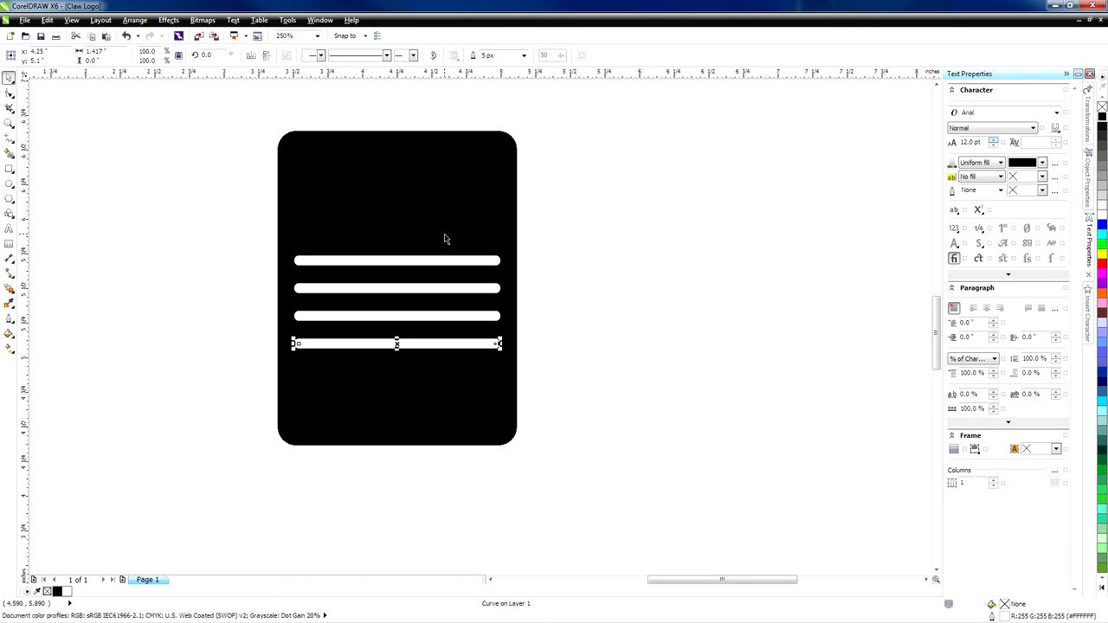
# Add another copy of the white line above the topmost one, at X 4.25, Y 5.9 inches
pyautogui.press('Tab')
pyautogui.press('Tab')
pyautogui.press('Up')
pyautogui.press('Up')
pyautogui.press('Up')
pyautogui.press('Up')
pyautogui.press('Up')
pyautogui.press('Up')
pyautogui.press('Up')
pyautogui.press('Up')
pyautogui.press('Up')
pyautogui.press('Up')
pyautogui.press('Up')
pyautogui.press('Up')
pyautogui.press('Up')
pyautogui.press('Up')
pyautogui.press('Up')
pyautogui.press('Up')
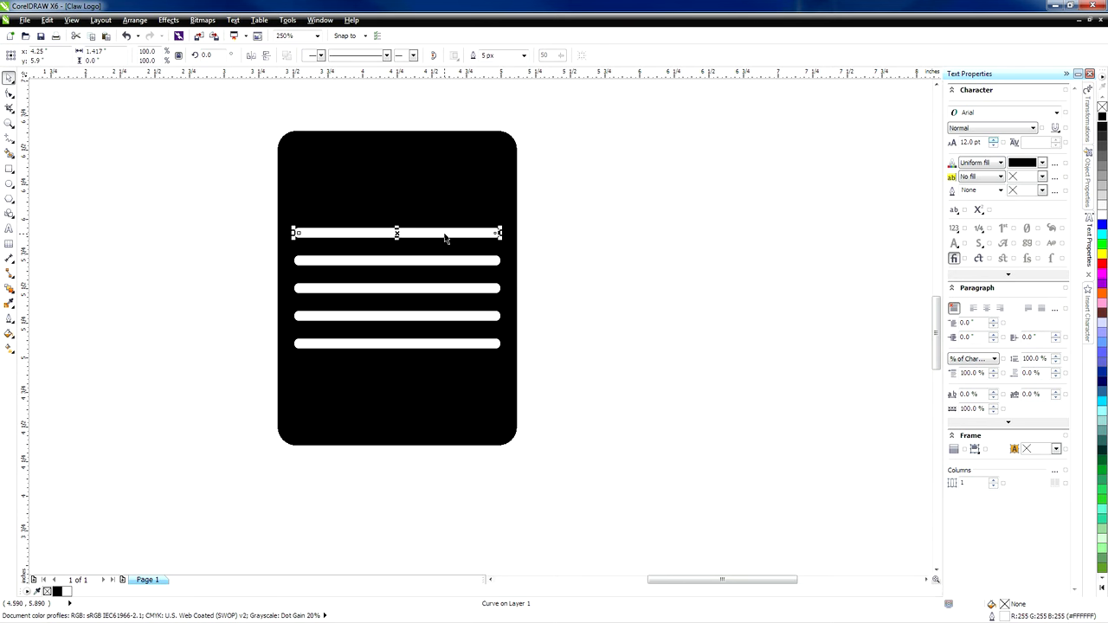
# Duplicate the topmost white line and place the copy above it at X 4.25, Y 6.1 inches
pyautogui.hotkey('ctrl', 'd')
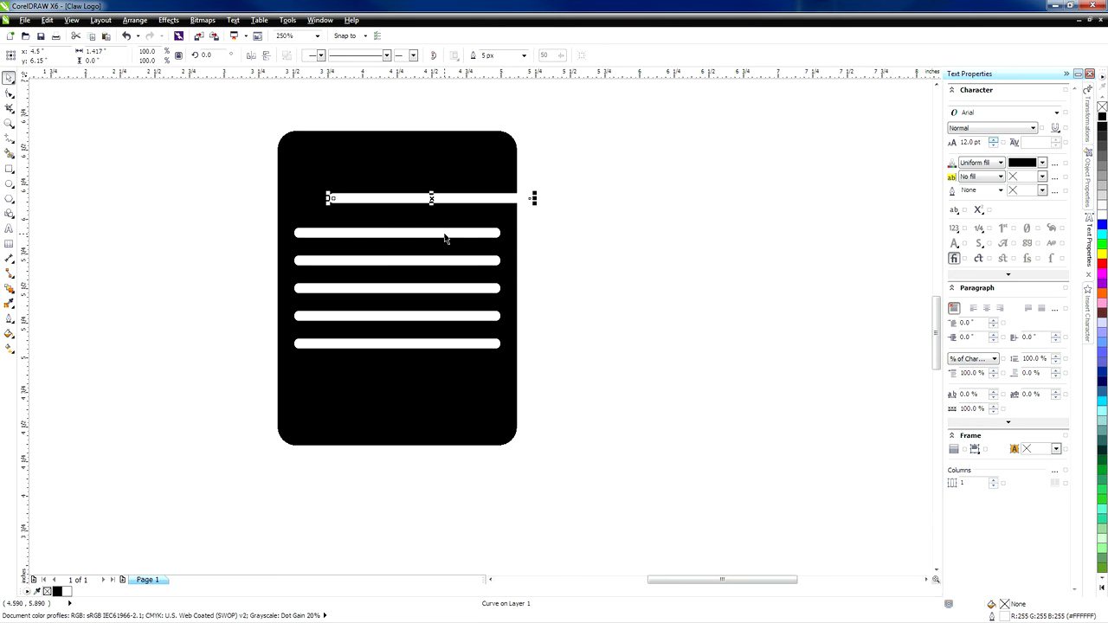
pyautogui.press('p')
pyautogui.press('Up')
pyautogui.press('Up')
pyautogui.press('Up')
pyautogui.press('Up')
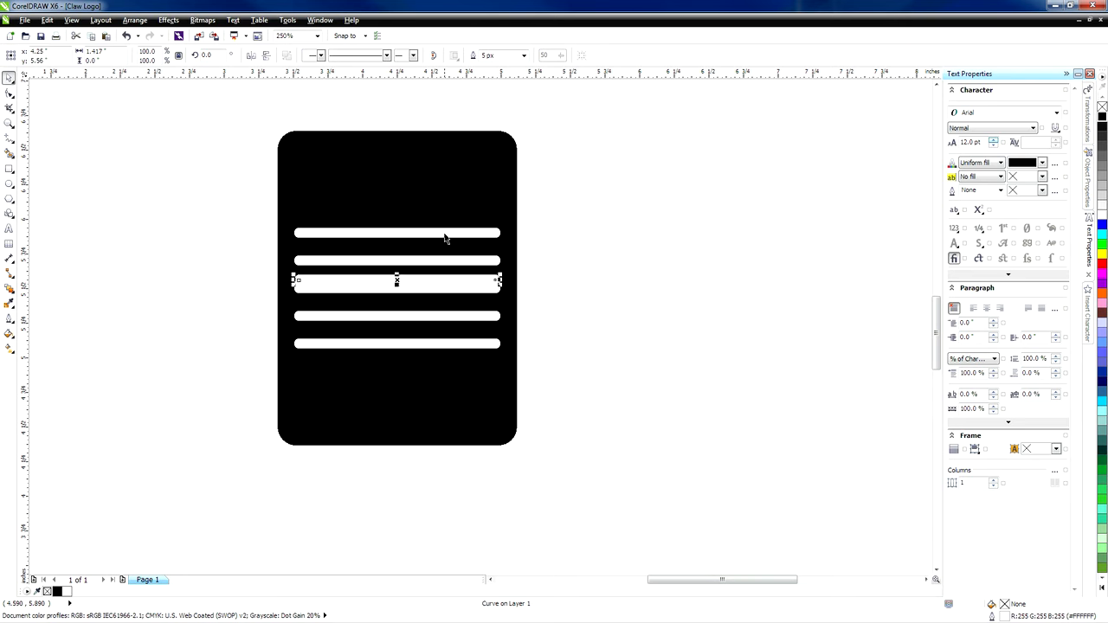
pyautogui.press('Up')
pyautogui.press('Up')
pyautogui.press('Up')
pyautogui.press('Up')
pyautogui.press('Up')
pyautogui.press('Up')
pyautogui.press('Up')
pyautogui.press('Up')
pyautogui.press('Up')
pyautogui.press('Up')
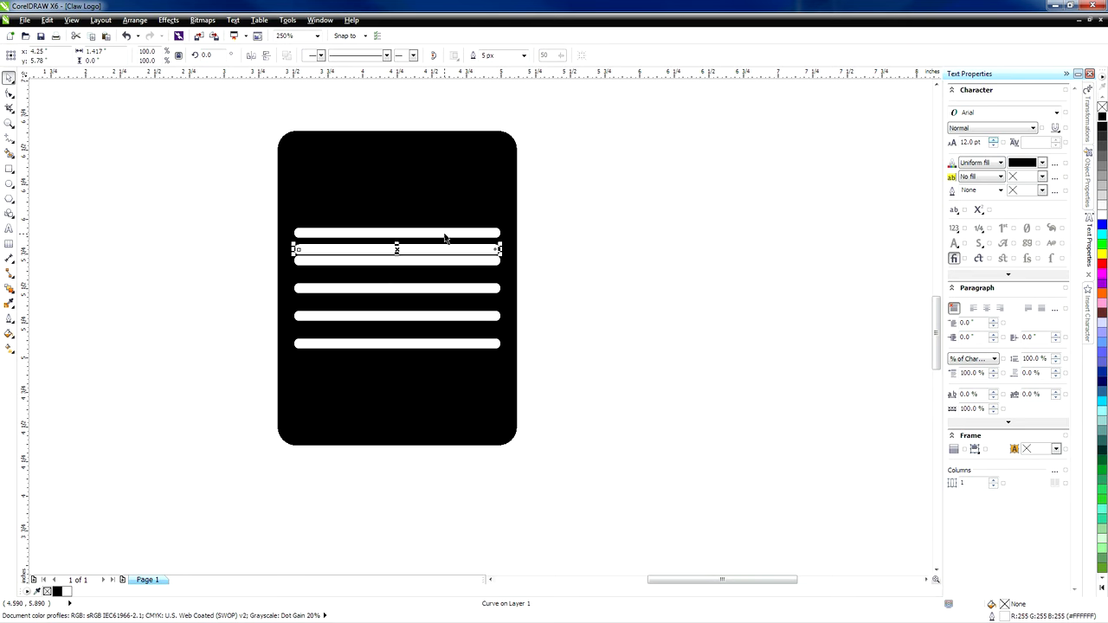
pyautogui.press('Up')
pyautogui.press('Up')
pyautogui.press('Up')
pyautogui.press('Up')
pyautogui.press('Up')
pyautogui.press('Up')
pyautogui.press('Up')
pyautogui.press('Up')
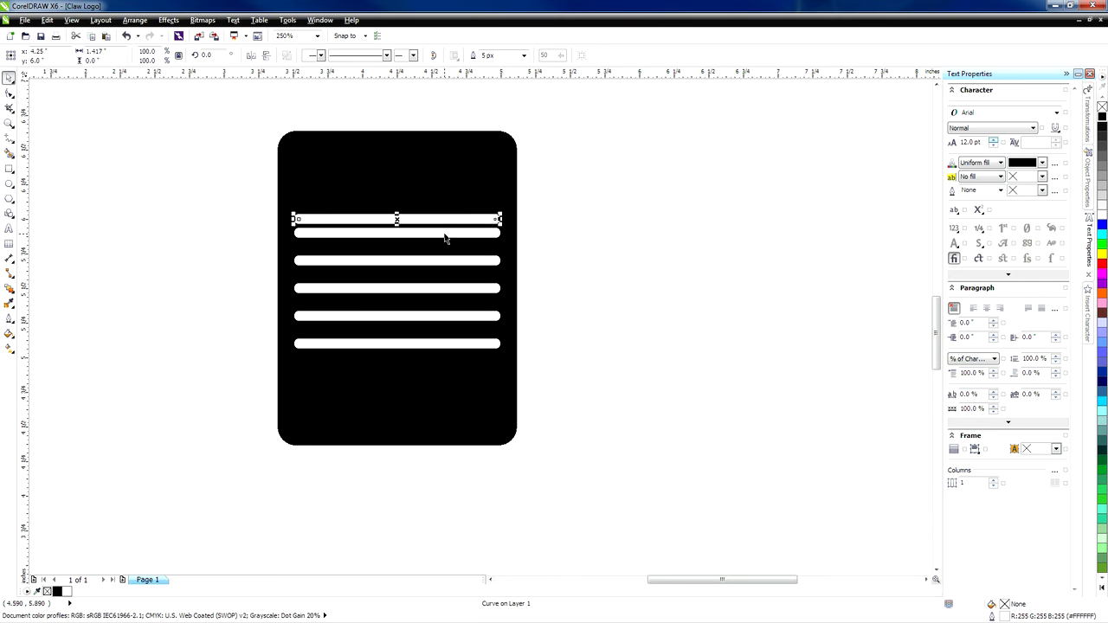
pyautogui.press('Up')
pyautogui.press('Up')
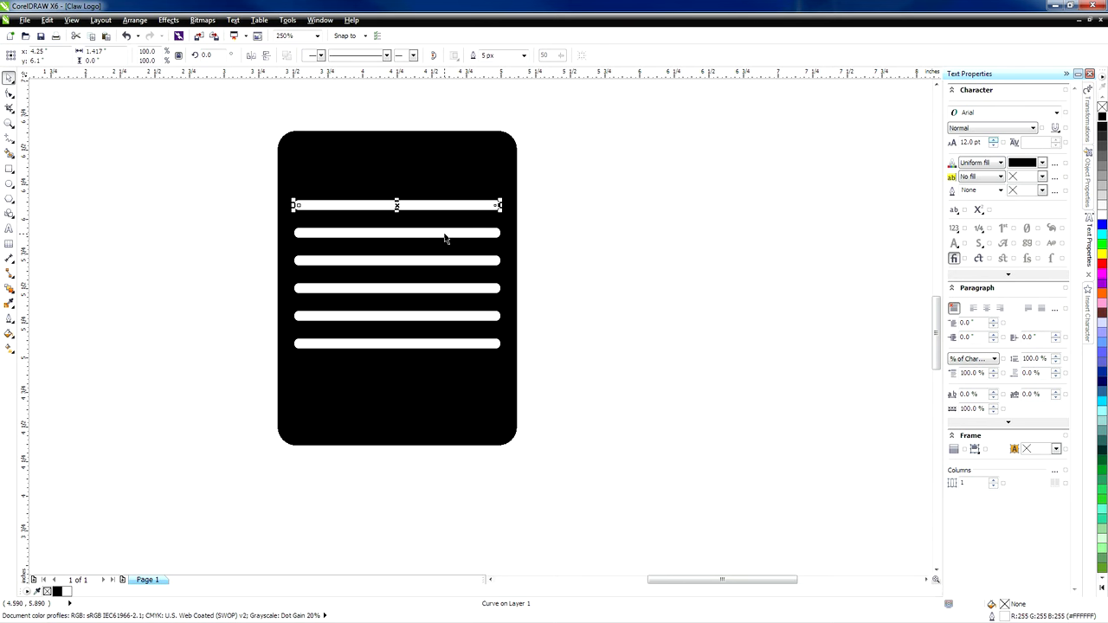
# Duplicate the white line and place the copy below the lowest one at X 4.25, Y 4.9 inches
pyautogui.hotkey('ctrl', 'd')
pyautogui.press('p')
pyautogui.press('Down')
pyautogui.press('Down')
pyautogui.press('Down')
pyautogui.press('Down')
pyautogui.press('Down')
pyautogui.press('Down')
pyautogui.press('Down')
pyautogui.press('Down')
pyautogui.press('Down')
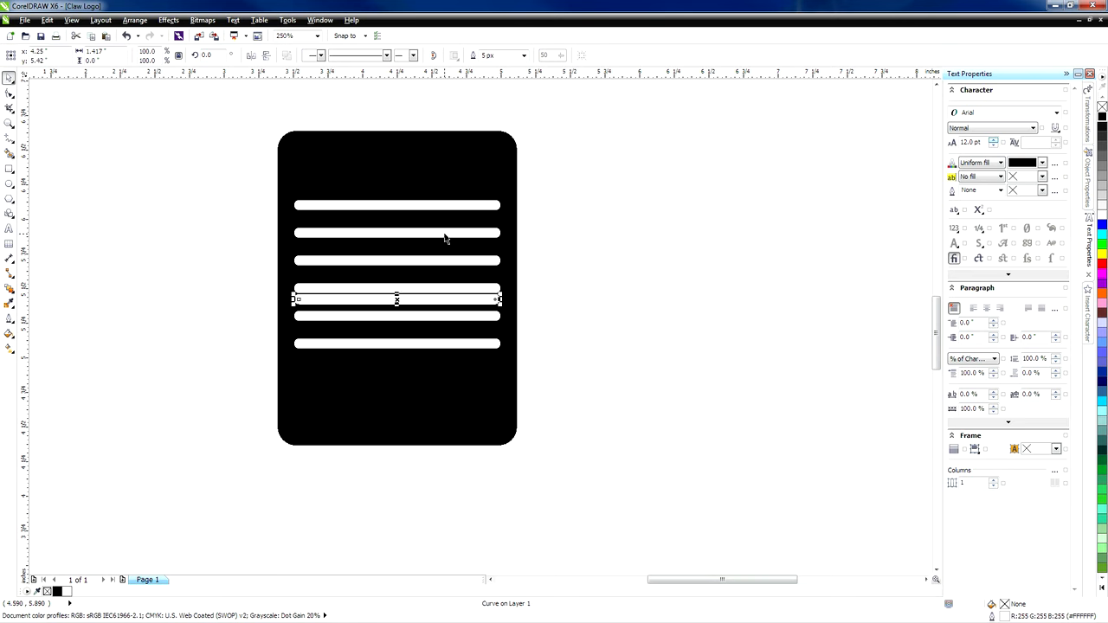
pyautogui.press('Down')
pyautogui.press('Down')
pyautogui.press('Down')
pyautogui.press('Down')
pyautogui.press('Down')
pyautogui.press('Down')
pyautogui.press('Down')
pyautogui.press('Down')
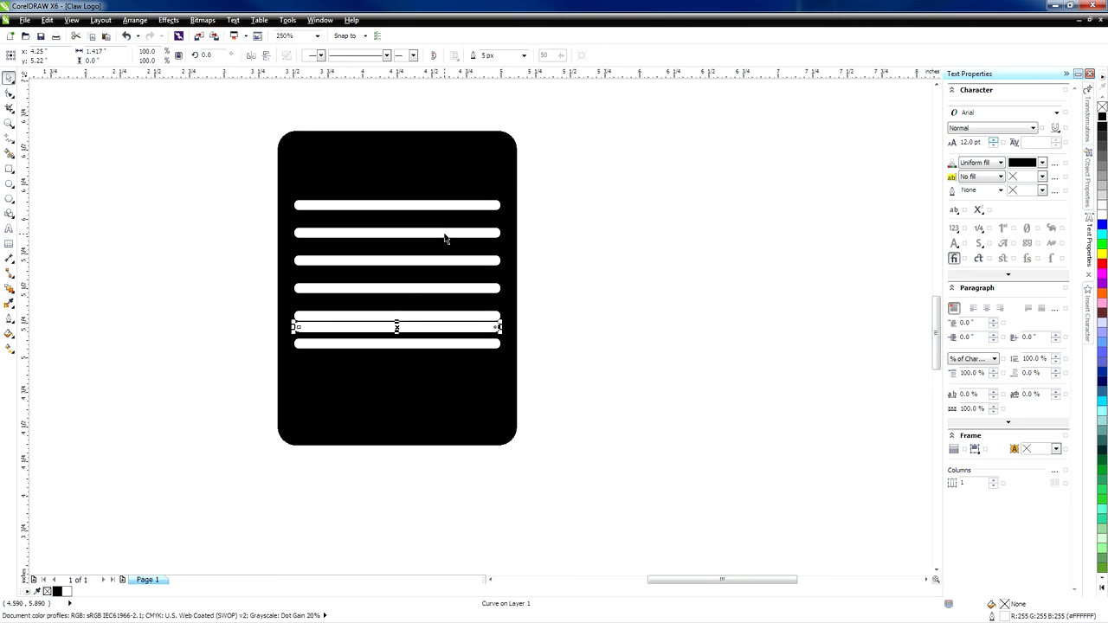
pyautogui.press('Down')
pyautogui.press('Down')
pyautogui.press('Down')
pyautogui.press('Down')
pyautogui.press('Down')
pyautogui.press('Down')
pyautogui.press('Down')
pyautogui.press('Down')
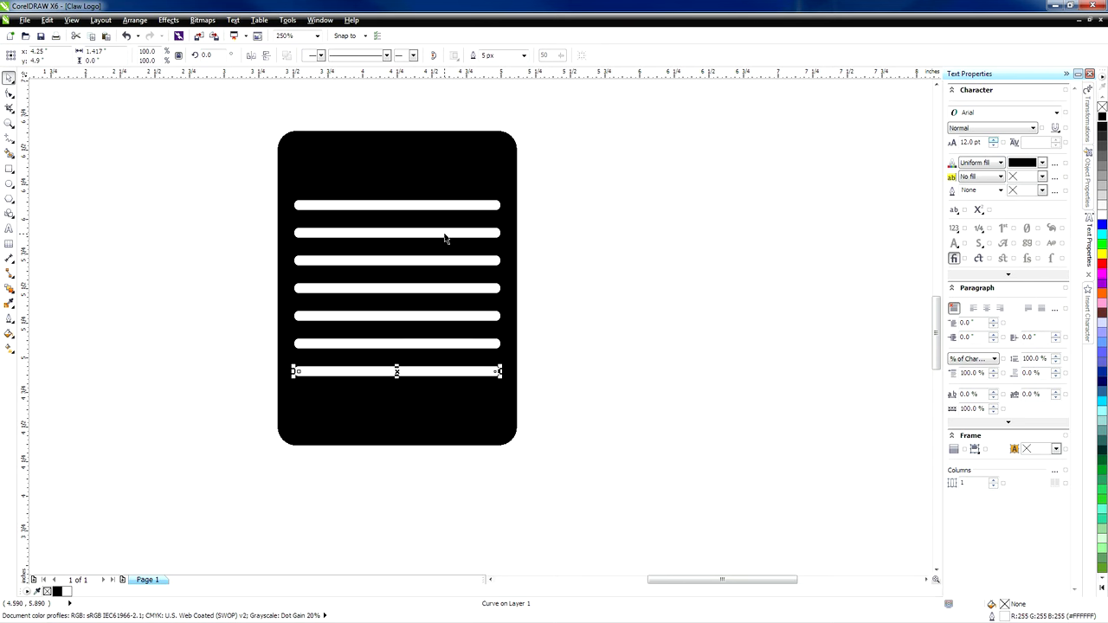
pyautogui.click(563, 283)
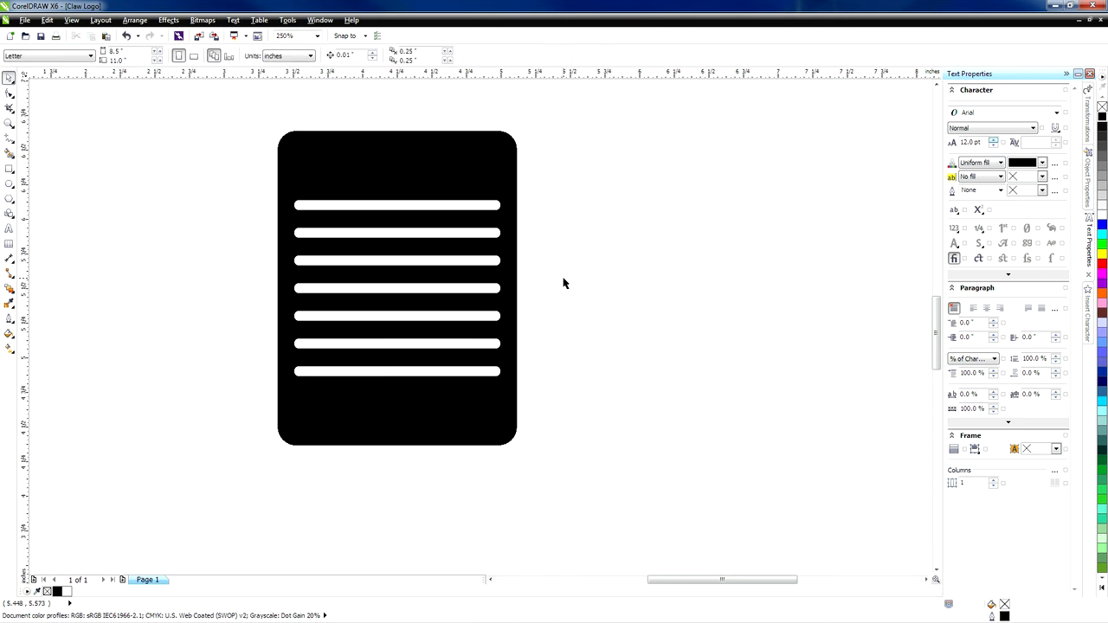
# Copy the topmost white line and place the copy above it at X 4.25, Y 6.3 inches
pyautogui.click(454, 206)
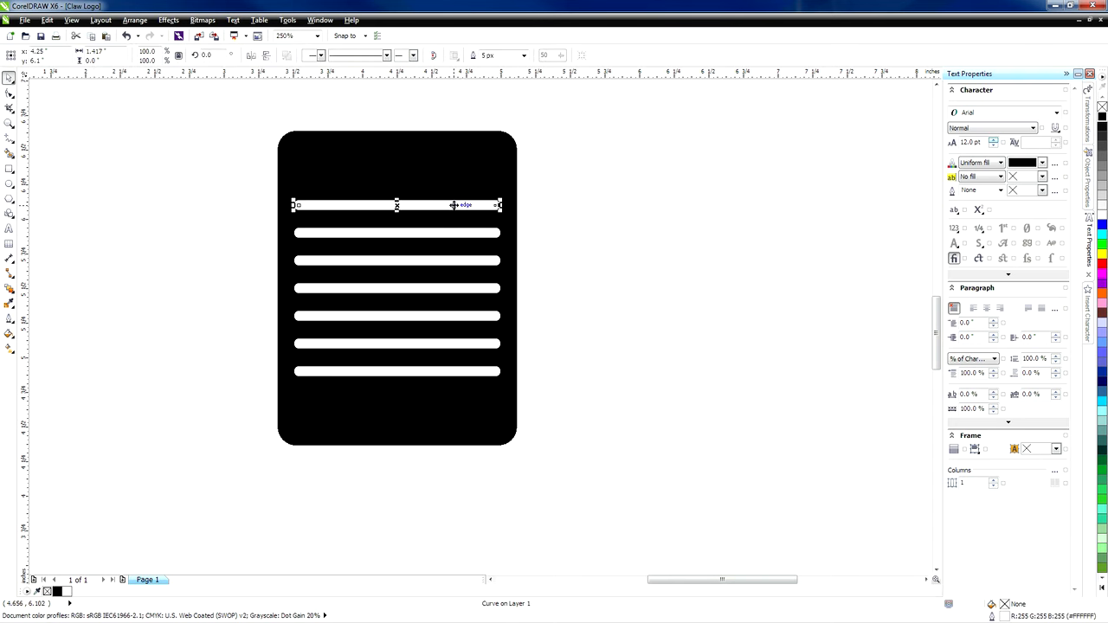
pyautogui.hotkey('ctrl', 'd')
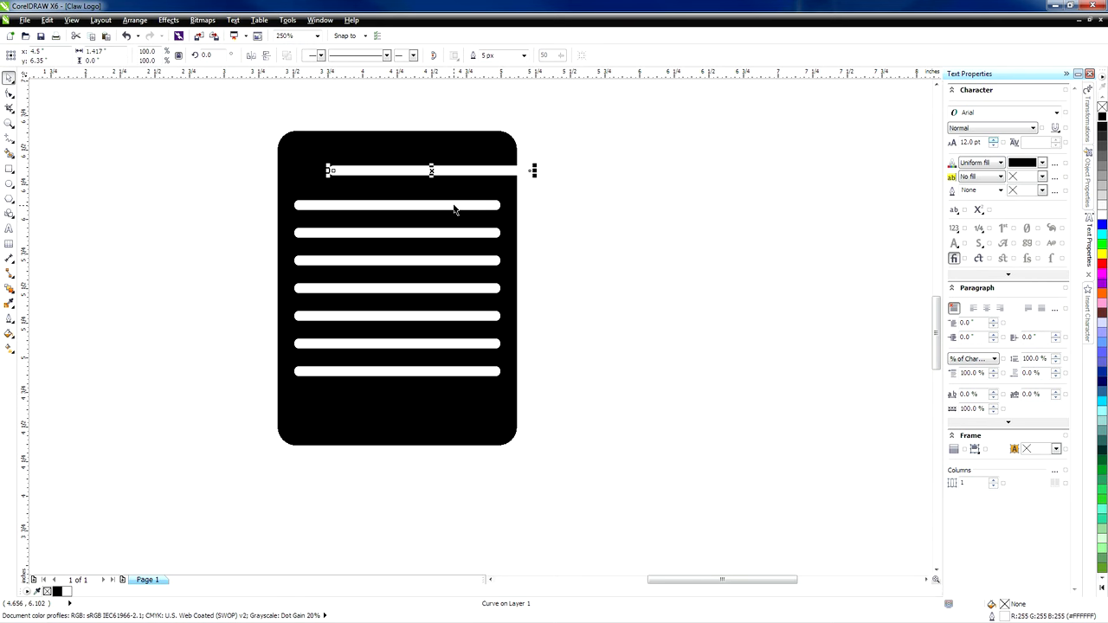
pyautogui.hotkey('ctrl', 'z')
pyautogui.press('Up')
pyautogui.press('Up')
pyautogui.press('Up')
pyautogui.press('Up')
pyautogui.press('Up')
pyautogui.press('Up')
pyautogui.press('Up')
pyautogui.press('Up')
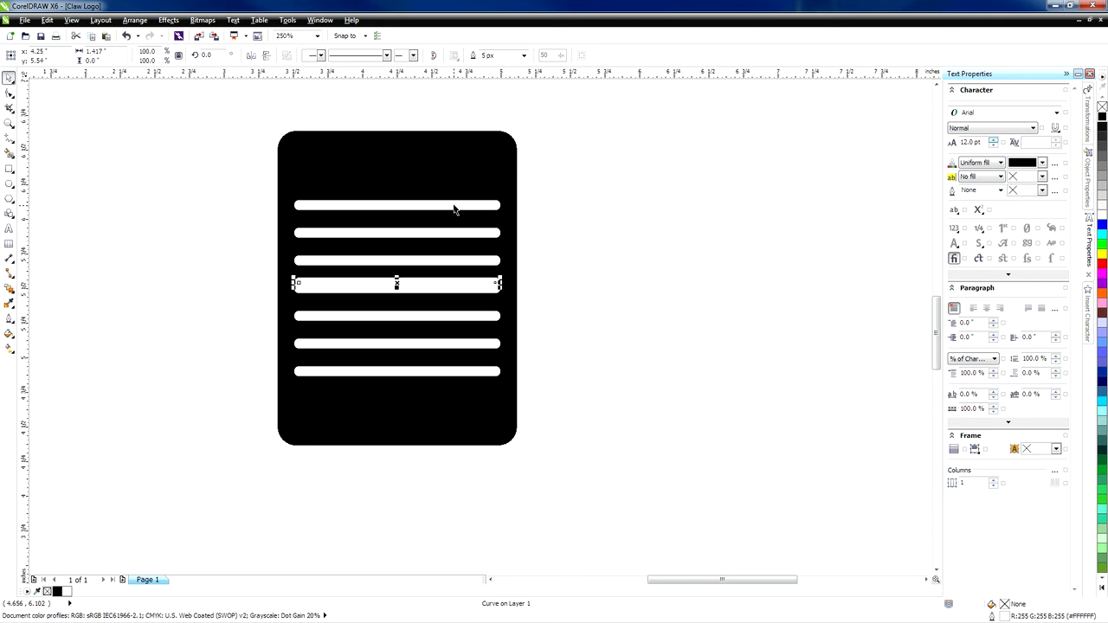
pyautogui.press('Up')
pyautogui.press('Up')
pyautogui.press('Up')
pyautogui.press('Up')
pyautogui.press('Up')
pyautogui.press('Up')
pyautogui.press('Up')
pyautogui.press('Up')
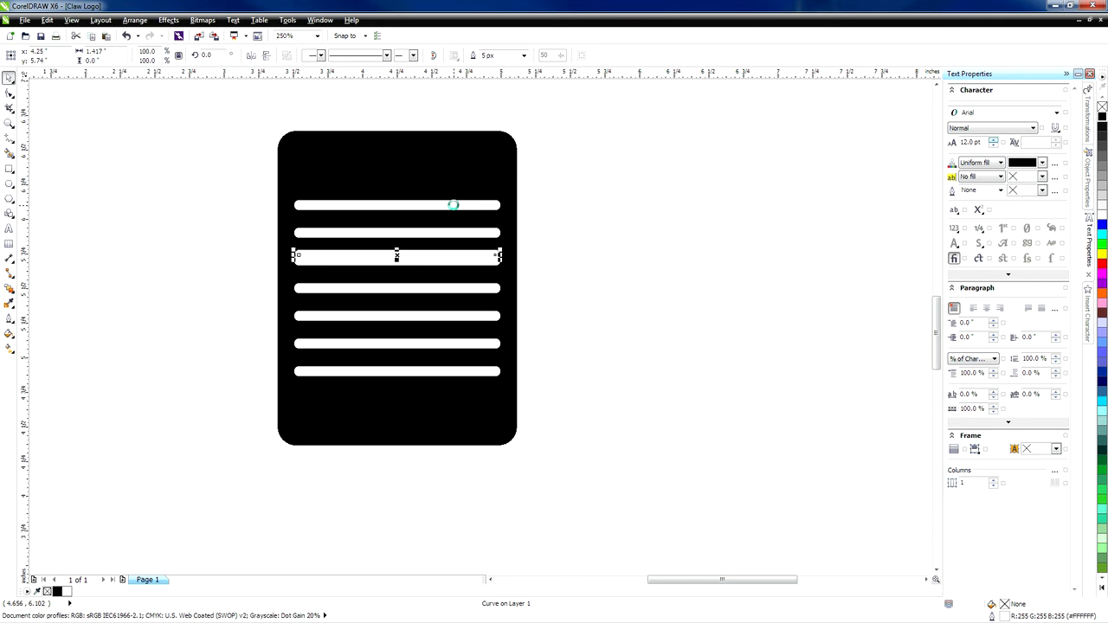
pyautogui.press('Up')
pyautogui.press('Up')
pyautogui.press('Up')
pyautogui.press('Up')
pyautogui.press('Up')
pyautogui.press('Up')
pyautogui.press('Up')
pyautogui.press('Up')
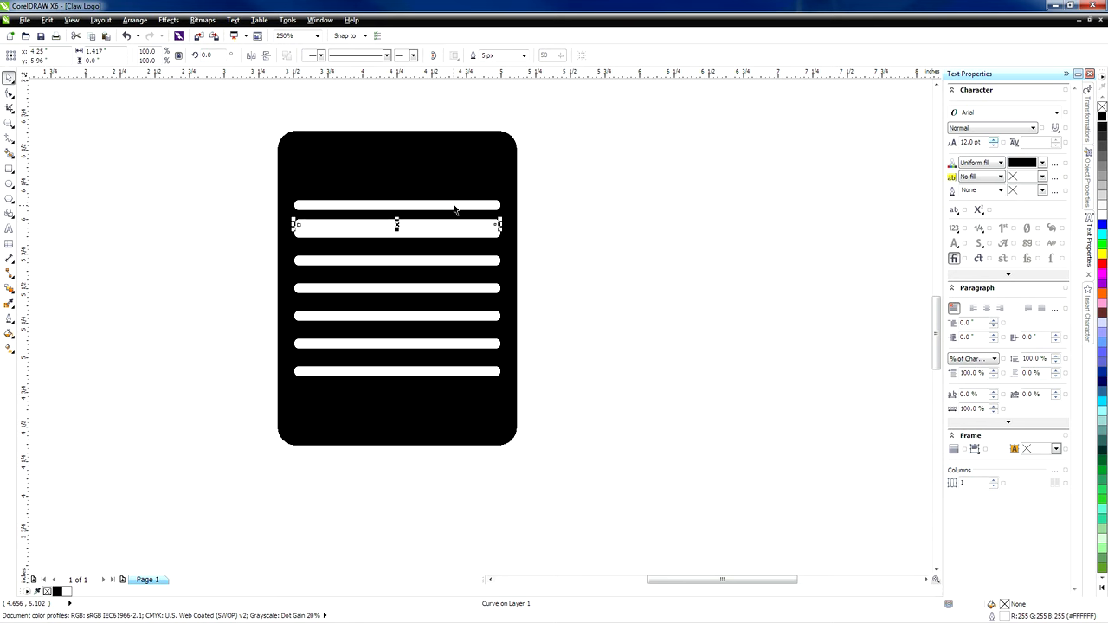
pyautogui.press('Up')
pyautogui.press('Up')
pyautogui.press('Up')
pyautogui.press('Up')
pyautogui.press('Up')
pyautogui.press('Up')
pyautogui.press('Up')
pyautogui.press('Up')
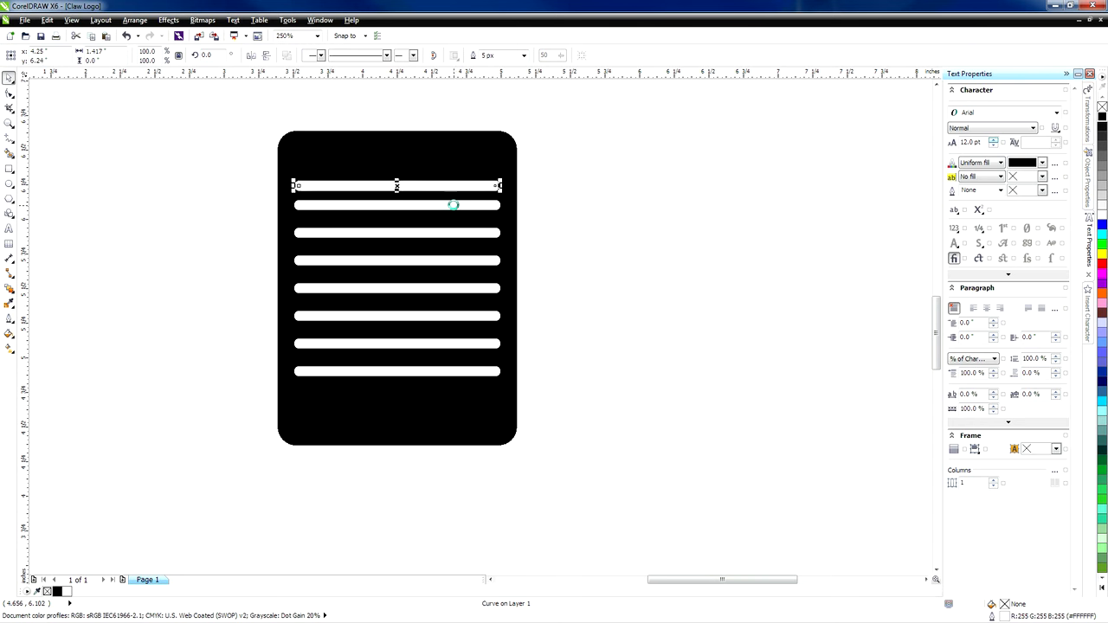
pyautogui.click(537, 248)
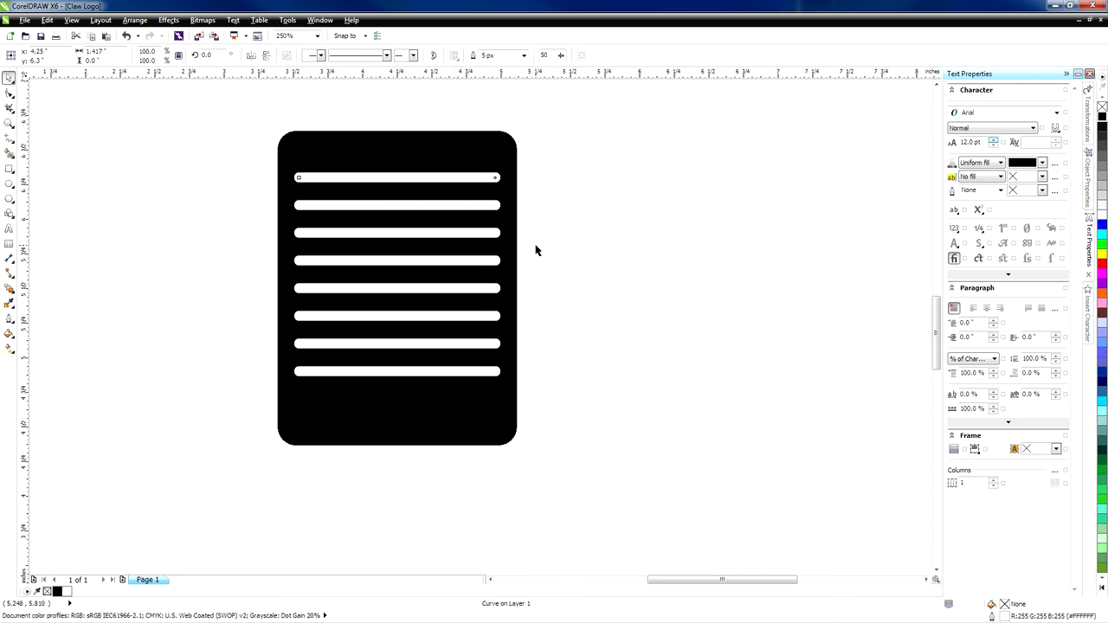
# Copy the centered white line and move the copy straight down to 0.2 inches below the lowest line
pyautogui.click(444, 288)
pyautogui.press('Up')
pyautogui.press('Down')
pyautogui.press('Up')
pyautogui.press('Up')
pyautogui.press('Down')
pyautogui.press('Down')
pyautogui.press('Up')
pyautogui.press('Down')
pyautogui.hotkey('ctrl', 'd')
pyautogui.hotkey('ctrl', 'z')
pyautogui.hotkey('ctrl', 'c')
pyautogui.hotkey('ctrl', 'v')
pyautogui.press('Down')
pyautogui.press('Down')
pyautogui.press('Down')
pyautogui.press('Down')
pyautogui.press('Down')
pyautogui.press('Down')
pyautogui.press('Down')
pyautogui.press('Down')
pyautogui.press('Down')
pyautogui.press('Down')
pyautogui.press('Down')
pyautogui.press('Down')
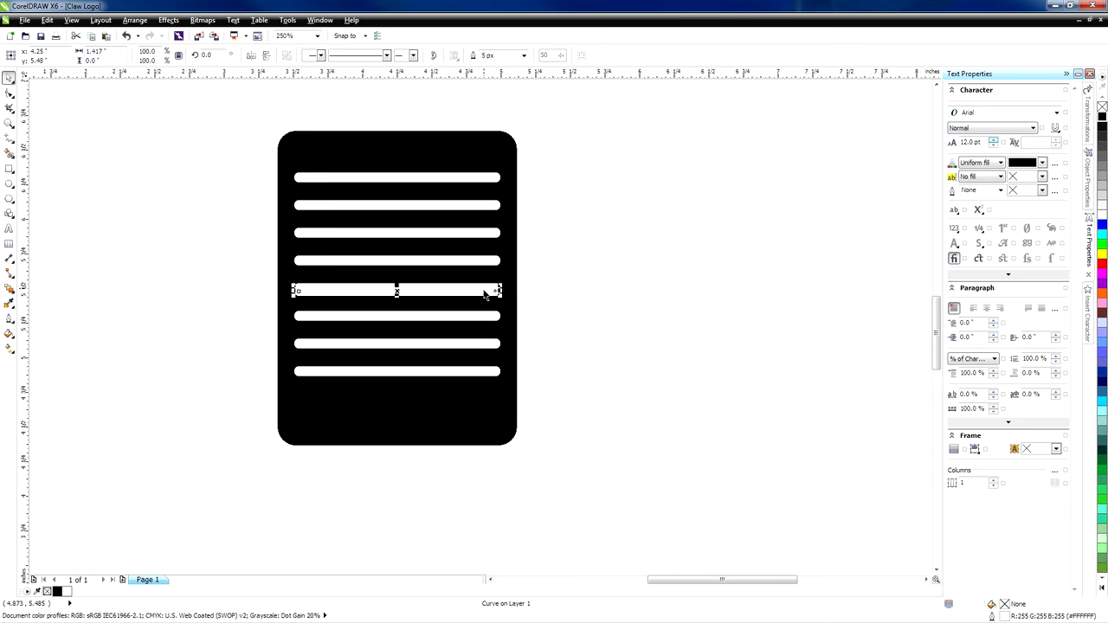
pyautogui.press('Down')
pyautogui.press('Down')
pyautogui.press('Down')
pyautogui.press('Down')
pyautogui.press('Down')
pyautogui.press('Down')
pyautogui.press('Down')
pyautogui.press('Down')
pyautogui.press('Down')
pyautogui.press('Down')
pyautogui.press('Down')
pyautogui.press('Down')
pyautogui.press('Down')
pyautogui.press('Down')
pyautogui.press('Down')
pyautogui.press('Down')
pyautogui.press('Down')
pyautogui.press('Down')
pyautogui.press('Down')
pyautogui.press('Down')
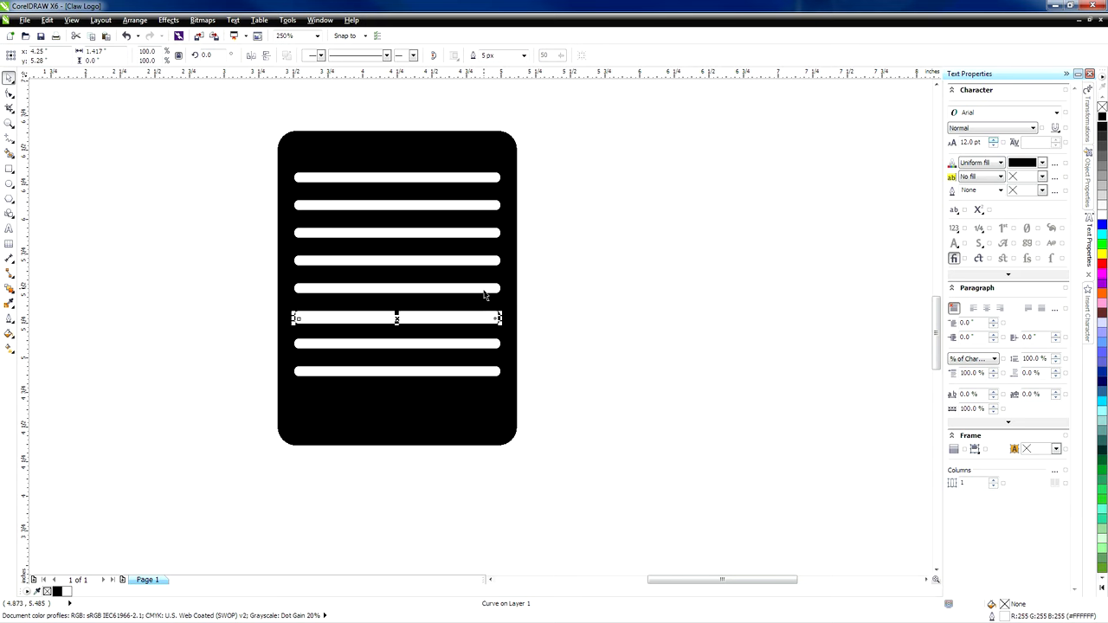
pyautogui.press('Down')
pyautogui.press('Down')
pyautogui.press('Down')
pyautogui.press('Down')
pyautogui.press('Down')
pyautogui.press('Down')
pyautogui.press('Down')
pyautogui.press('Down')
pyautogui.press('Down')
pyautogui.press('Down')
pyautogui.press('Down')
pyautogui.press('Down')
pyautogui.press('Down')
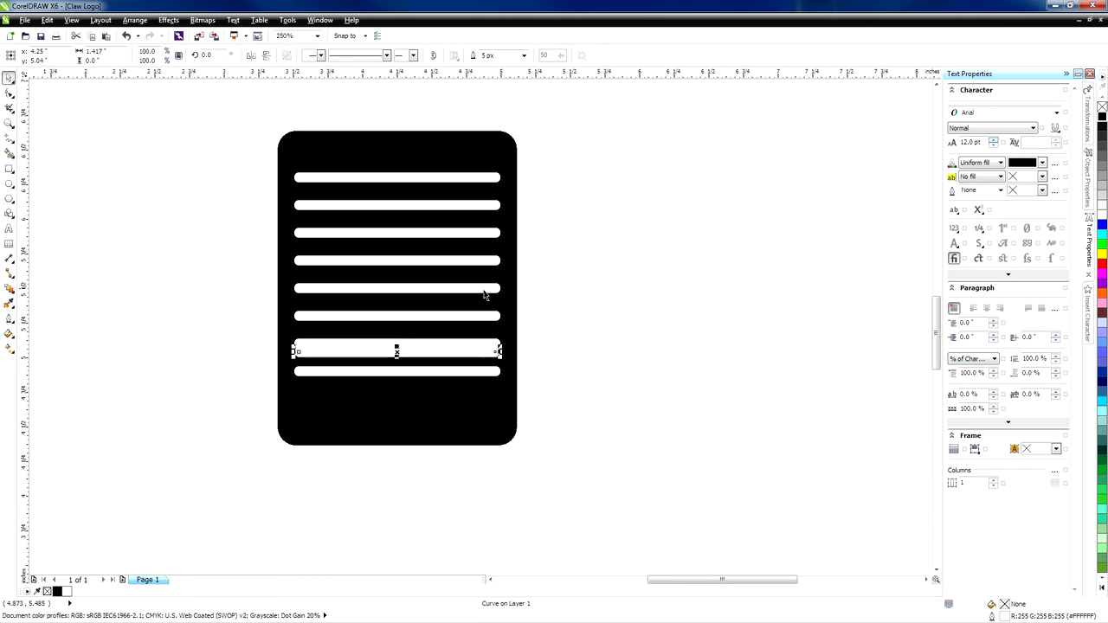
pyautogui.press('Down')
pyautogui.press('Down')
pyautogui.press('Down')
pyautogui.press('Down')
pyautogui.press('Down')
pyautogui.press('Down')
pyautogui.press('Down')
pyautogui.press('Down')
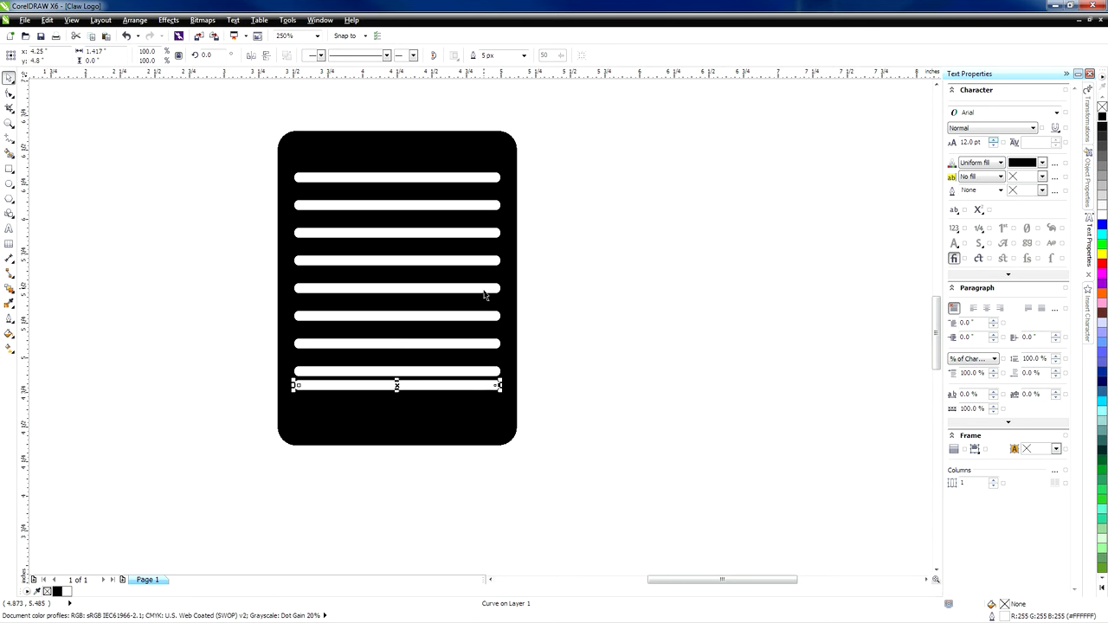
pyautogui.click(542, 334)
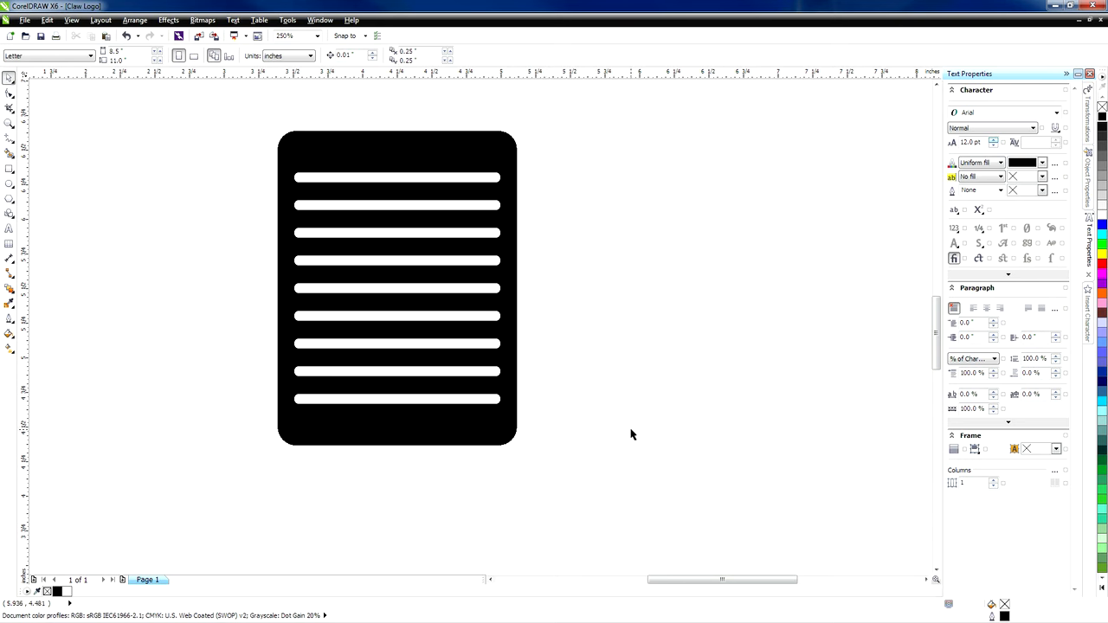
# Group the nine white horizontal lines into one object
pyautogui.moveTo(631, 433); pyautogui.dragTo(185, 160)
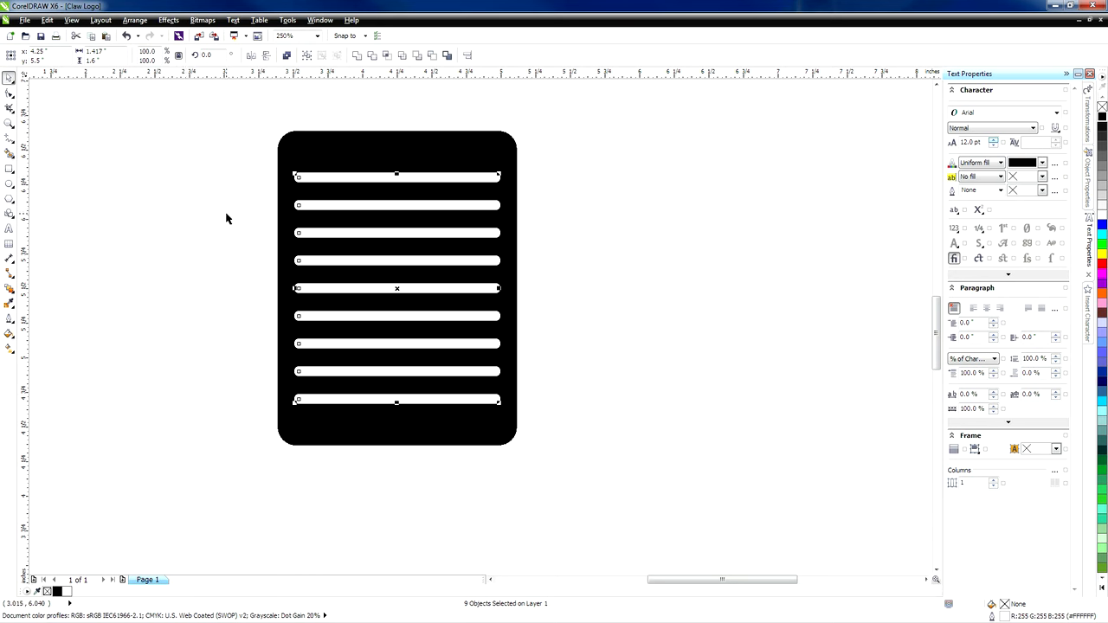
pyautogui.click(655, 307)
pyautogui.moveTo(672, 441); pyautogui.dragTo(173, 153)
pyautogui.click(286, 55)
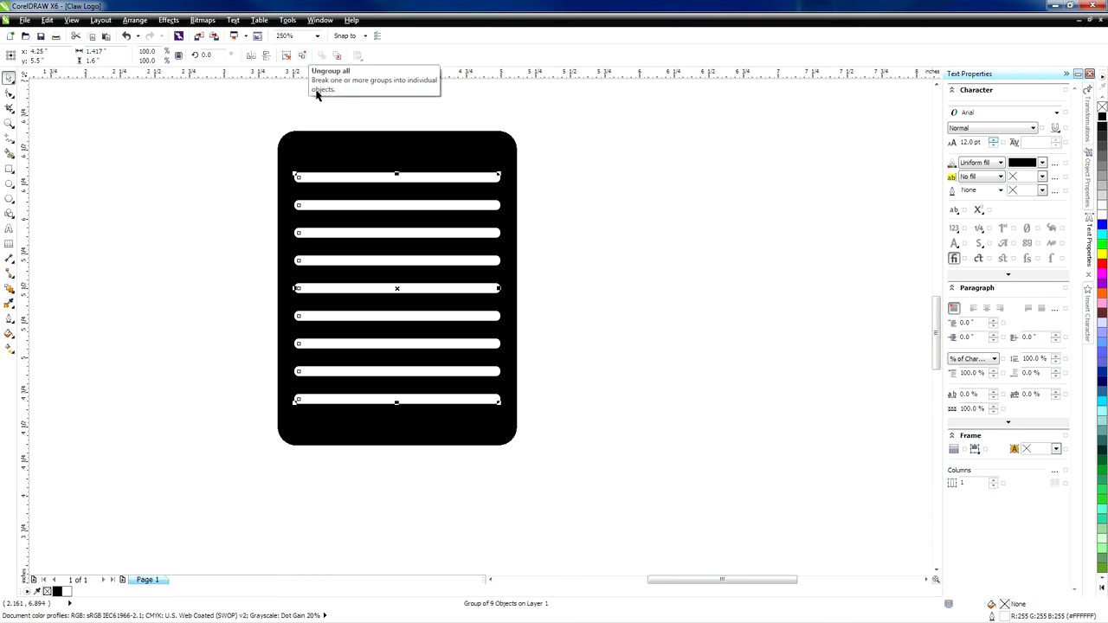
# Try moving the grouped lines off the black rectangle, and undo the move
pyautogui.moveTo(398, 286); pyautogui.dragTo(641, 231)
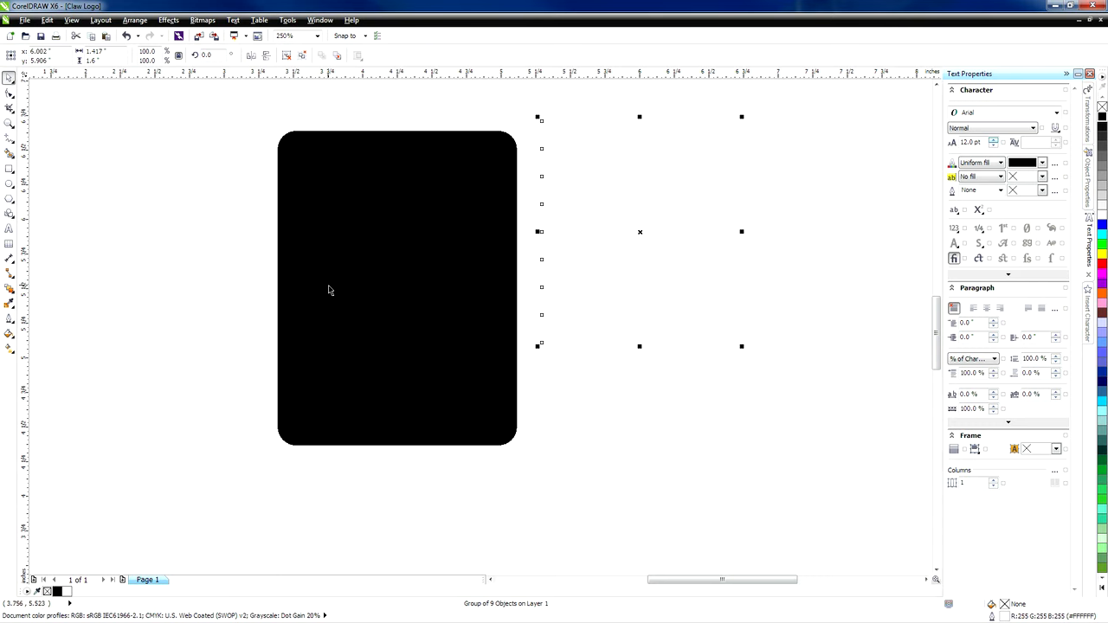
pyautogui.hotkey('ctrl', 'z')
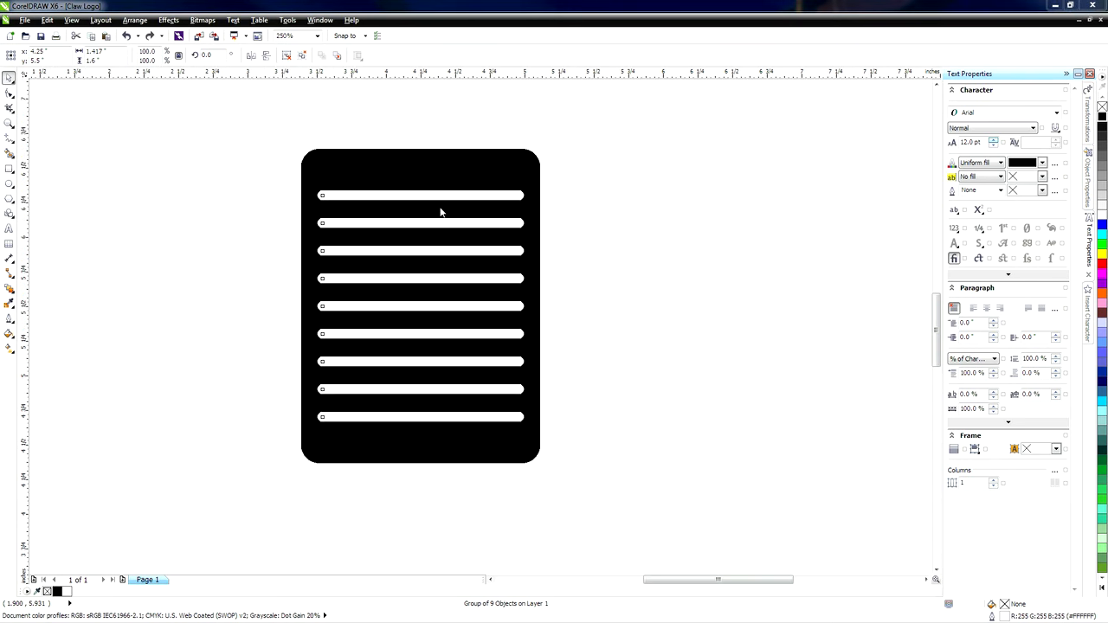
pyautogui.click(430, 194)
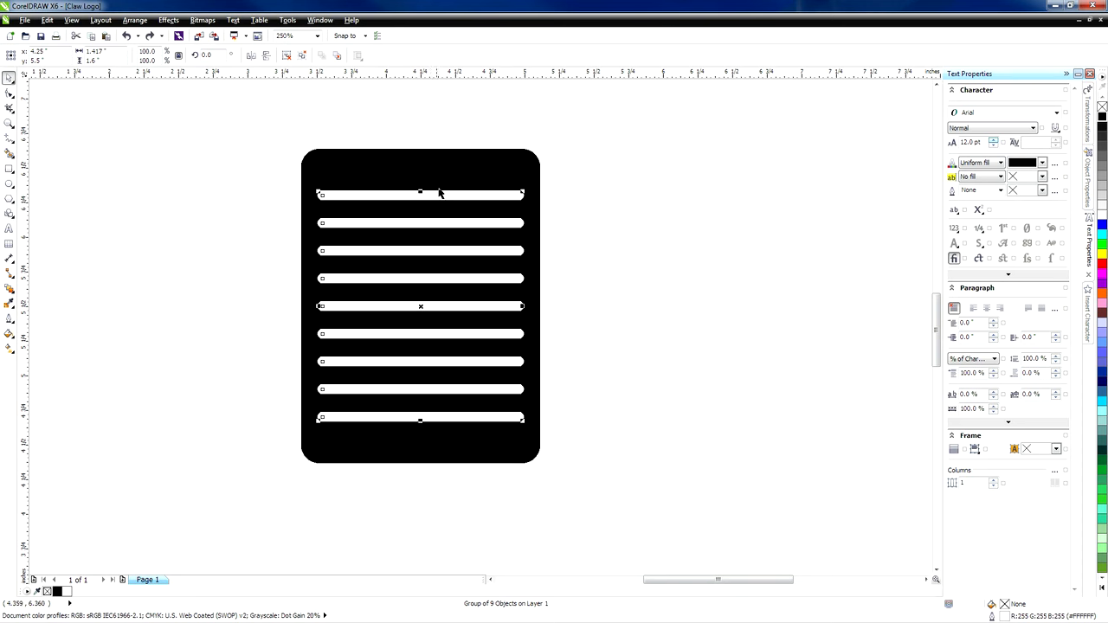
pyautogui.click(508, 165)
pyautogui.click(490, 196)
pyautogui.keyDown('shift'); pyautogui.click(483, 173); pyautogui.keyUp('shift')
pyautogui.click(516, 194)
pyautogui.click(609, 200)
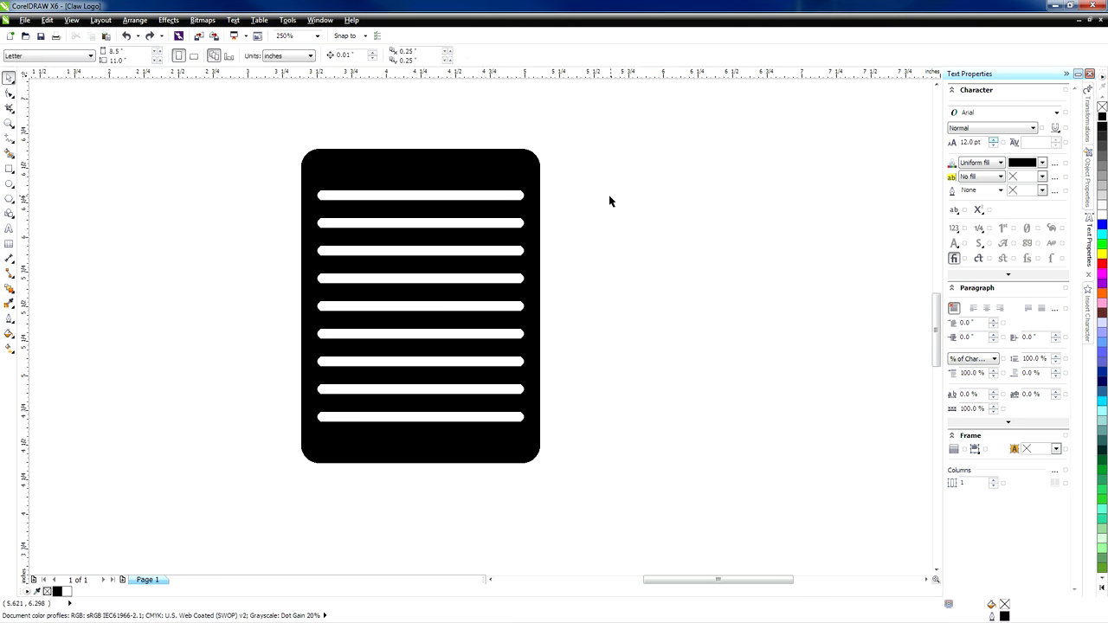
# Nudge the group of white lines straight down on the black rectangle to Y 5.42 inches
pyautogui.click(485, 197)
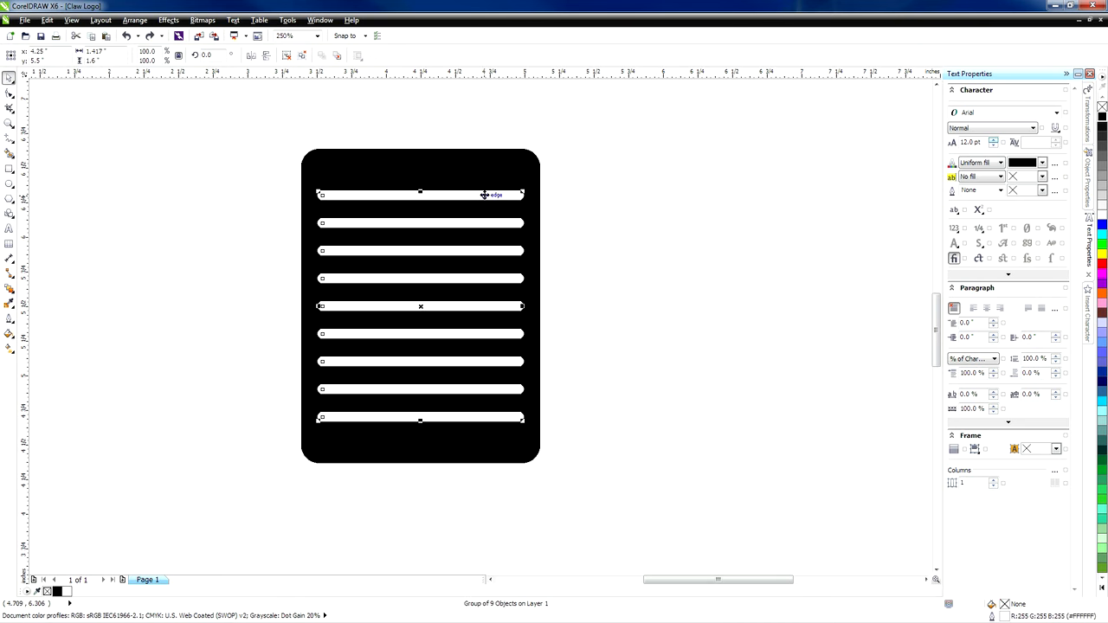
pyautogui.press('Down')
pyautogui.press('Down')
pyautogui.press('Down')
pyautogui.press('Down')
pyautogui.press('Down')
pyautogui.press('Down')
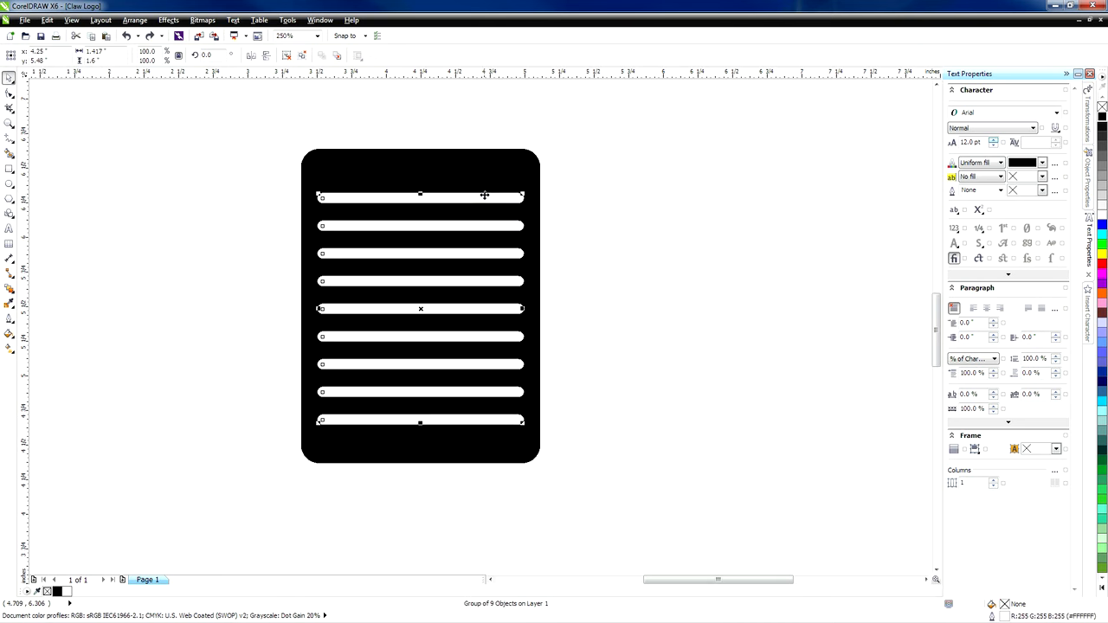
pyautogui.press('Down')
pyautogui.press('Down')
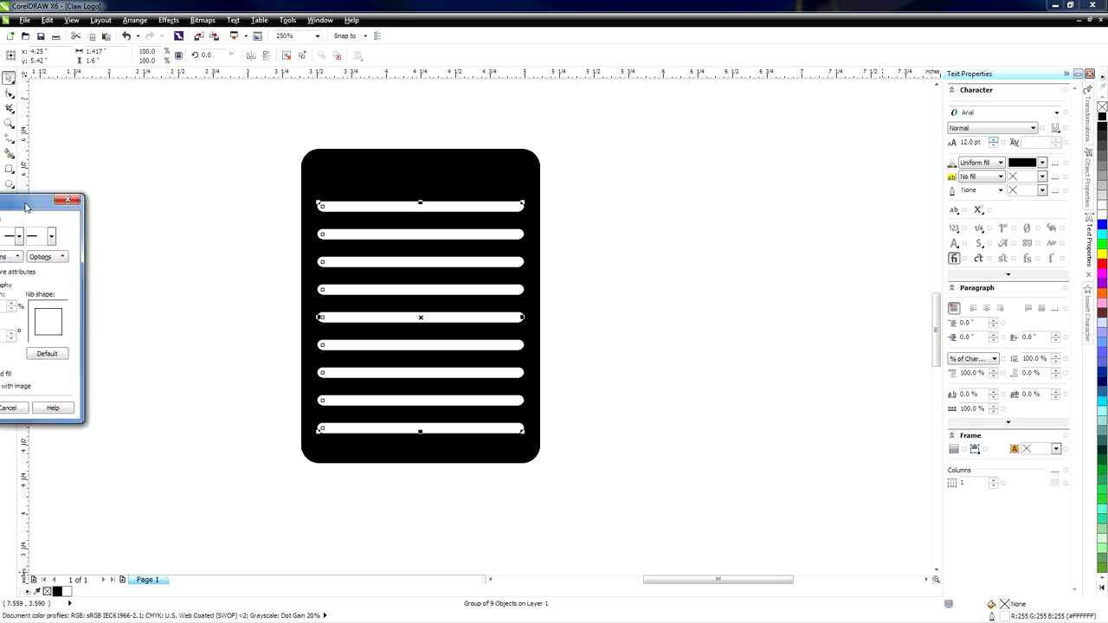
# Set the outline width of the grouped white lines to 4 px
pyautogui.click(648, 238)
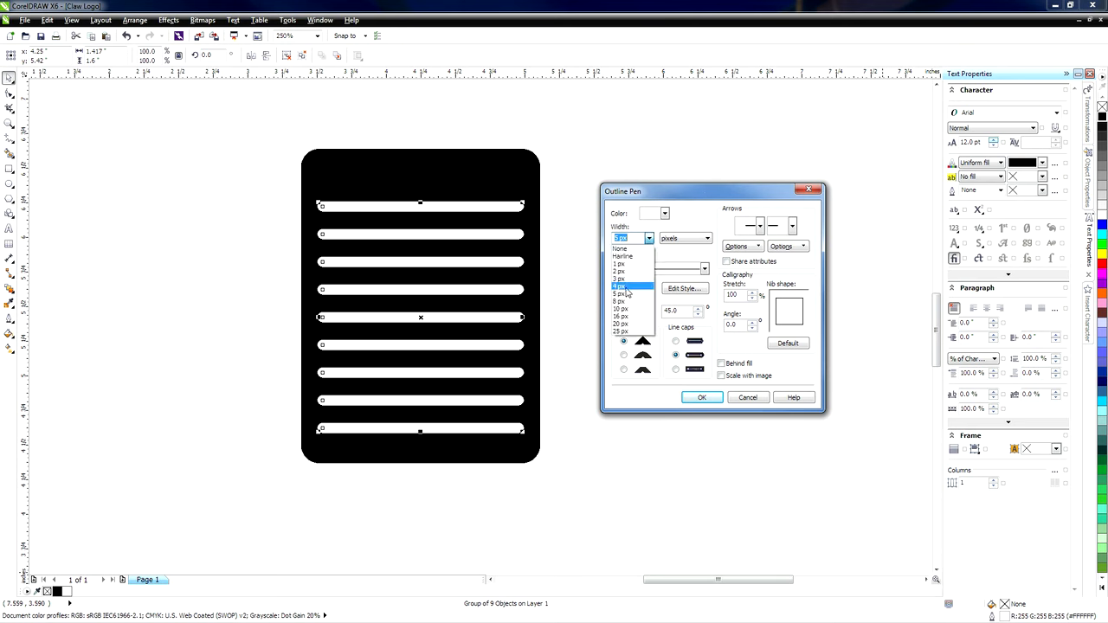
pyautogui.click(622, 285)
pyautogui.click(701, 397)
pyautogui.click(647, 363)
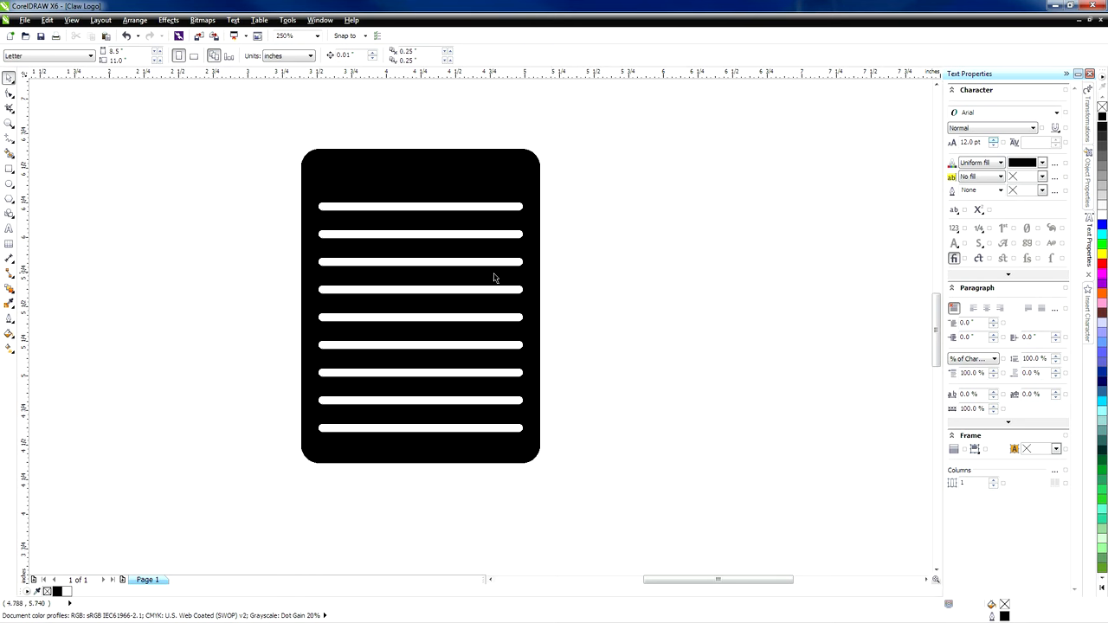
# Group the black rounded rectangle together with the group of white lines
pyautogui.moveTo(630, 521); pyautogui.dragTo(223, 134)
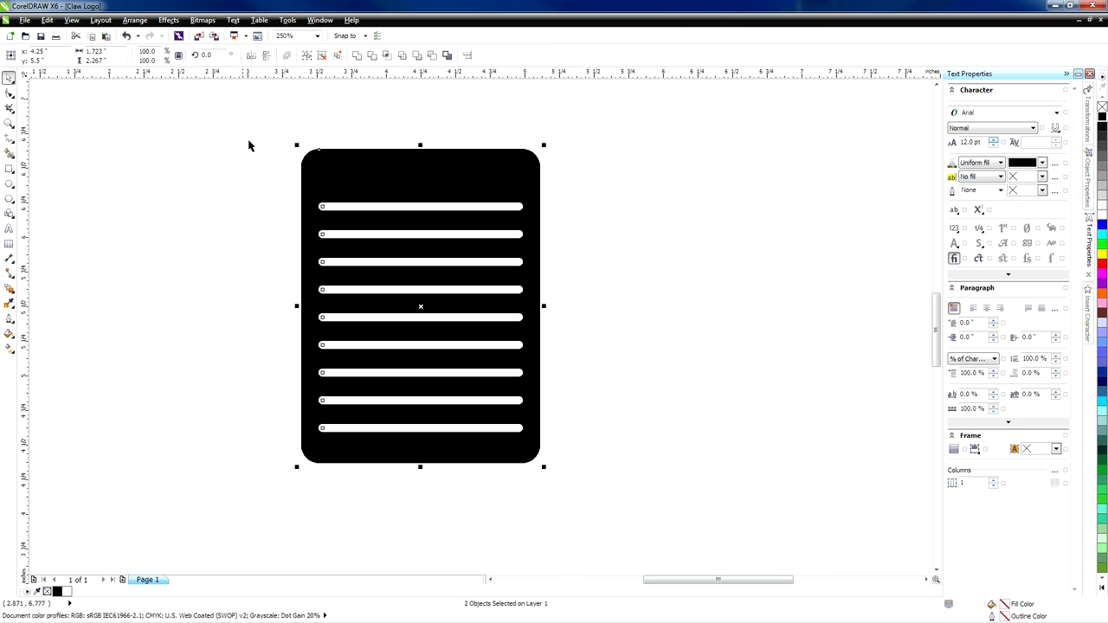
pyautogui.click(304, 58)
pyautogui.click(267, 177)
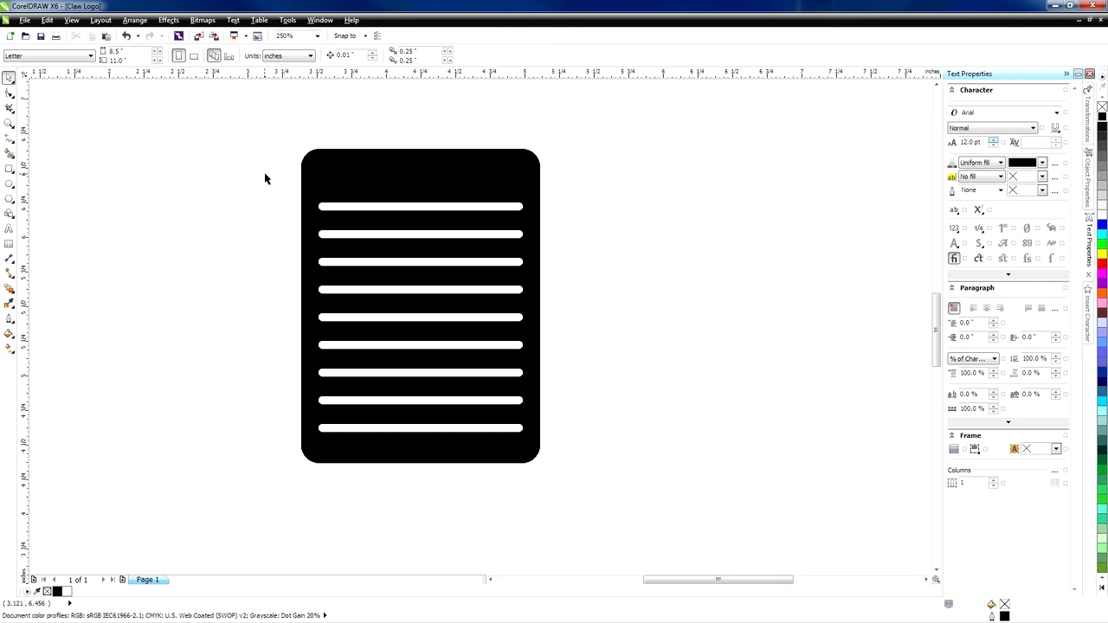
# Select the grouped rectangle and lines, and switch to the Untitled-2.cdr document
pyautogui.scroll(-2, 464, 218)
pyautogui.scroll(2, 468, 220)
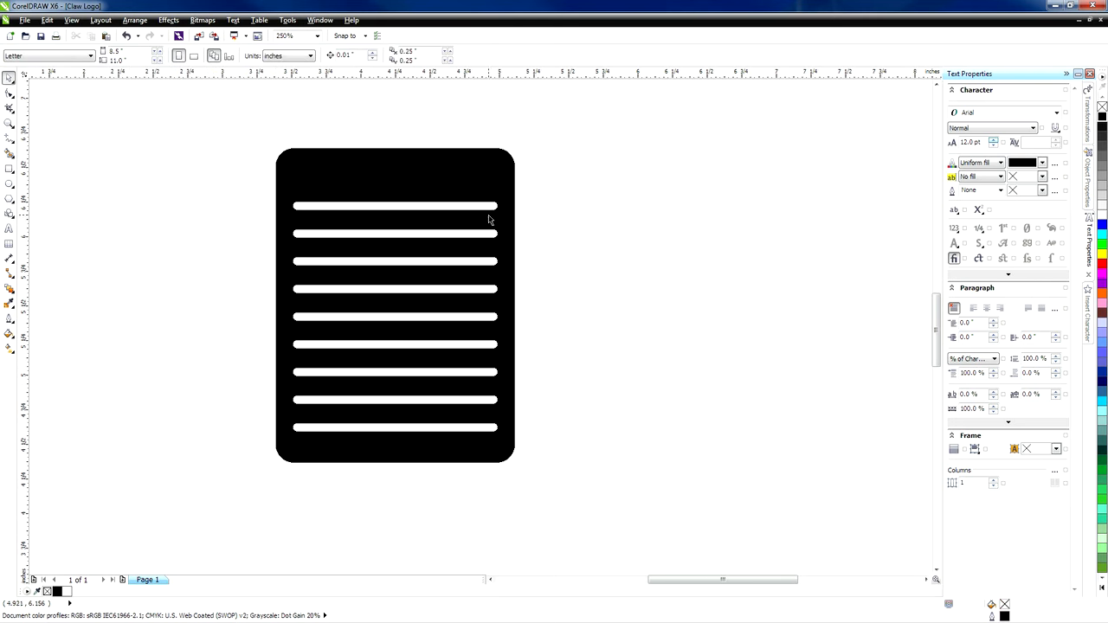
pyautogui.doubleClick(9, 78)
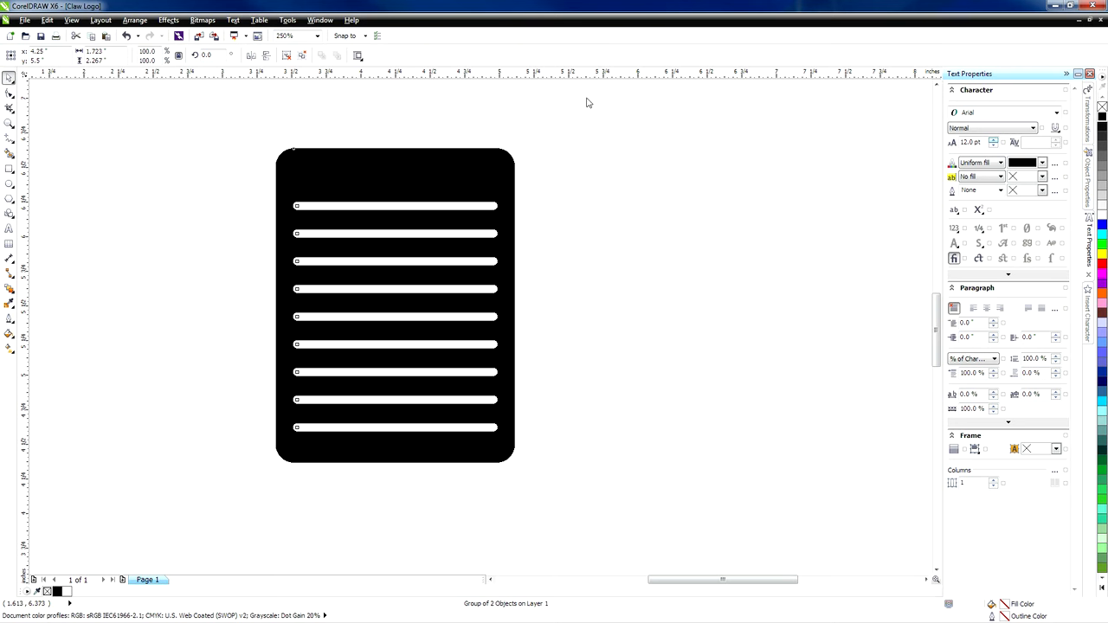
pyautogui.click(1090, 21)
pyautogui.click(57, 579)
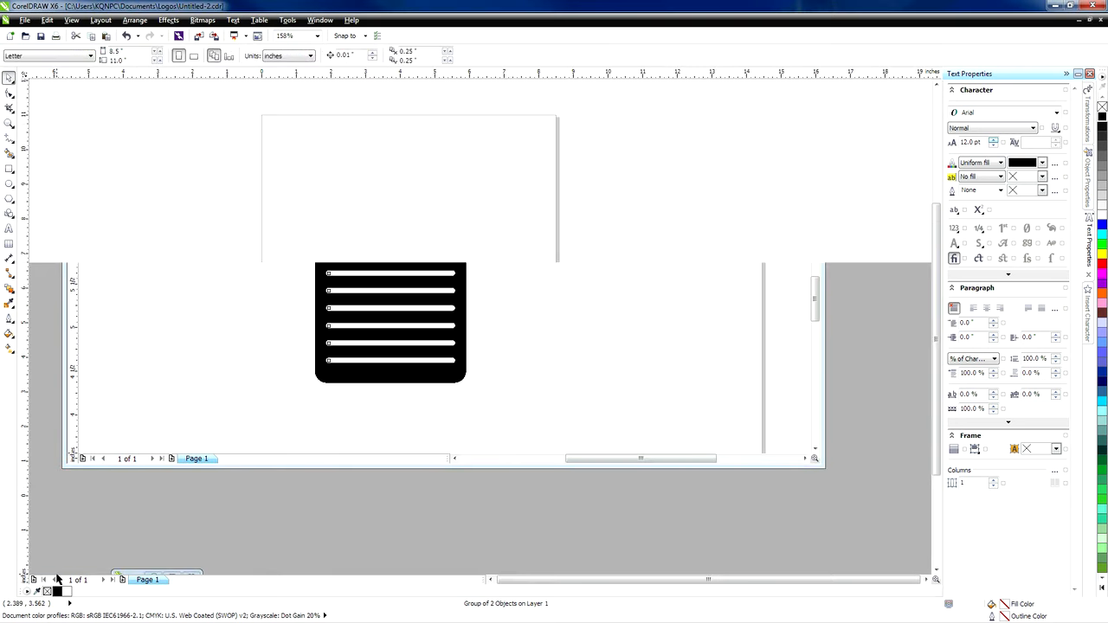